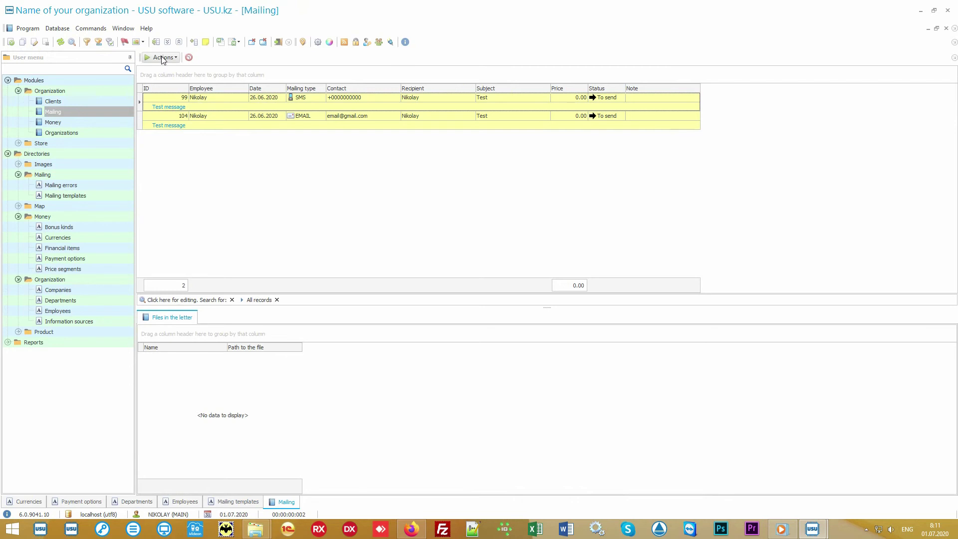
click(162, 59)
click(183, 71)
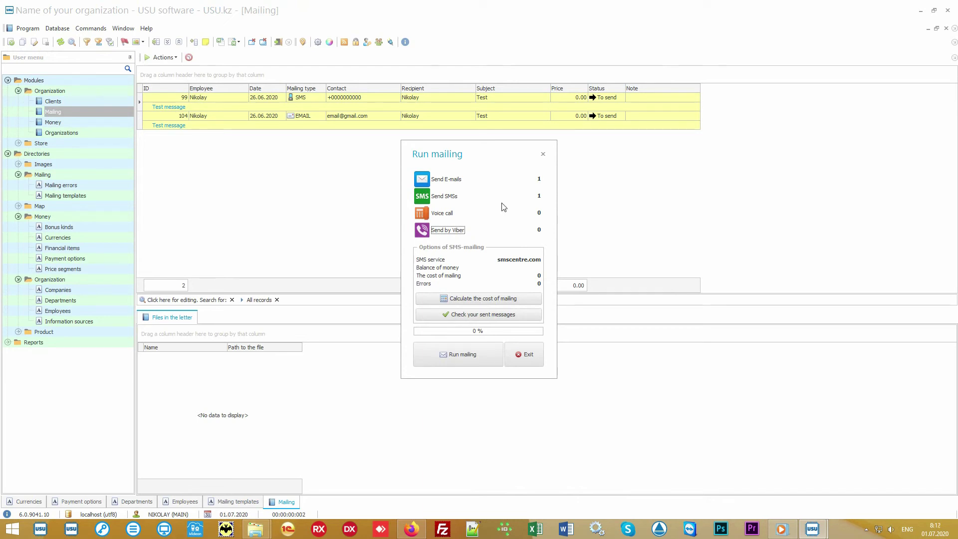
click(449, 216)
click(525, 353)
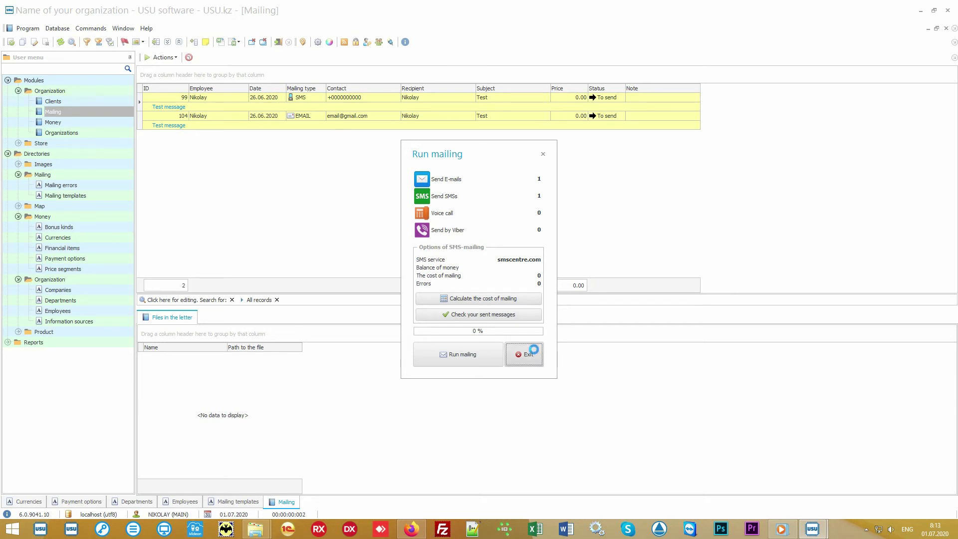
Look over the SMS and e-mail mailing records and the e-mail's recipient
click(391, 96)
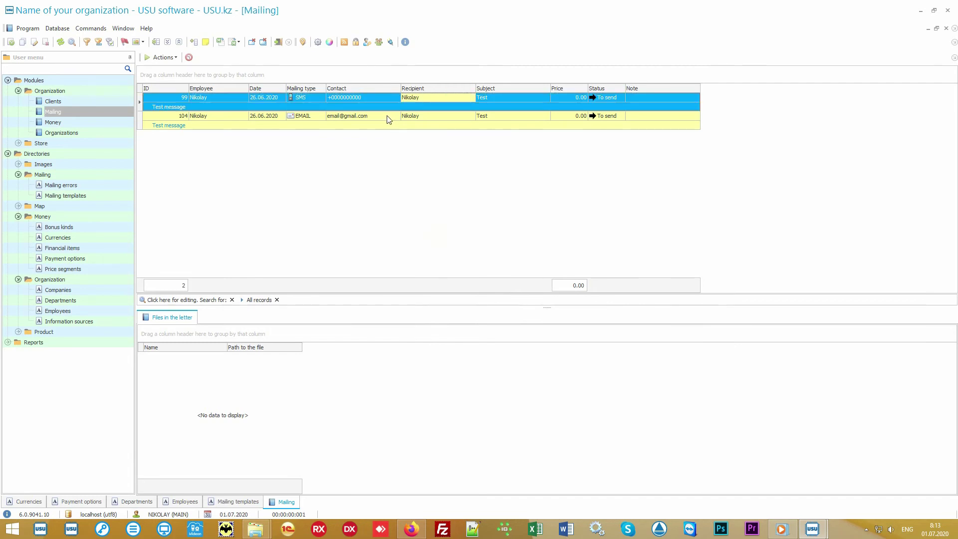
click(394, 119)
click(450, 116)
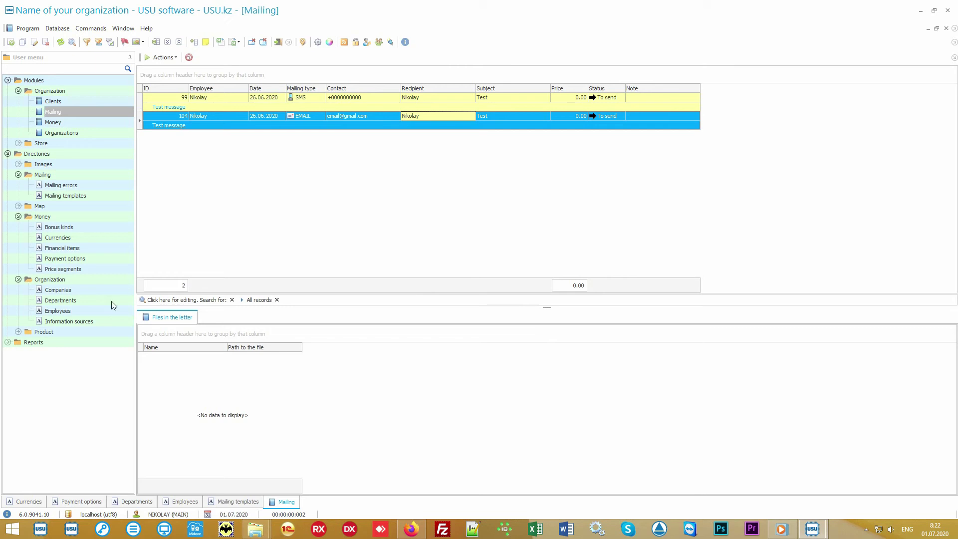
Open Directories > Product > Product names and bring up the record options for Some product
double_click(77, 332)
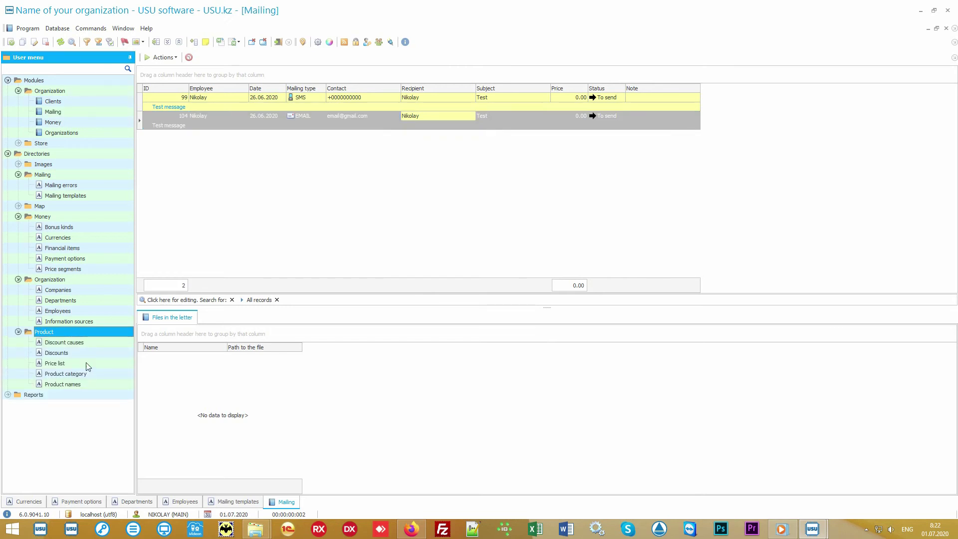
double_click(96, 384)
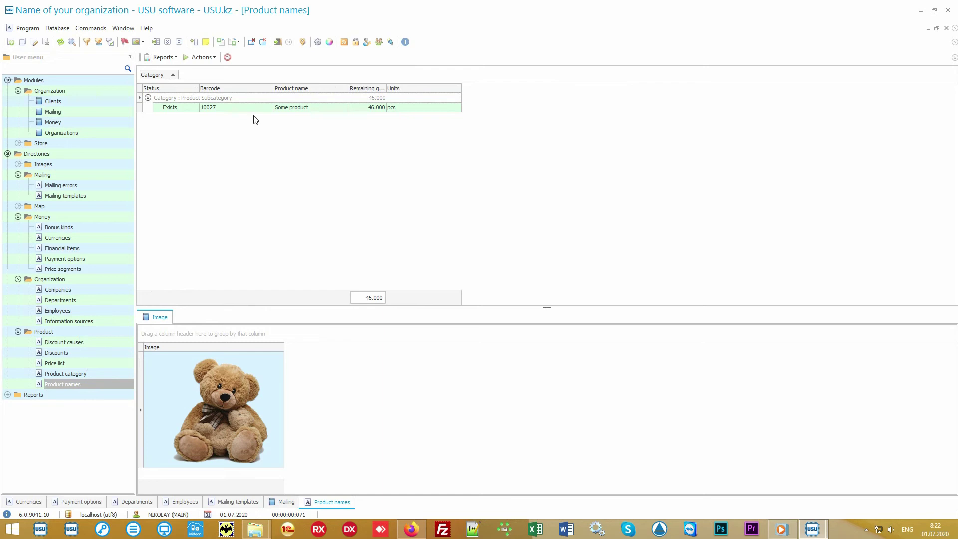
click(257, 109)
click(330, 107)
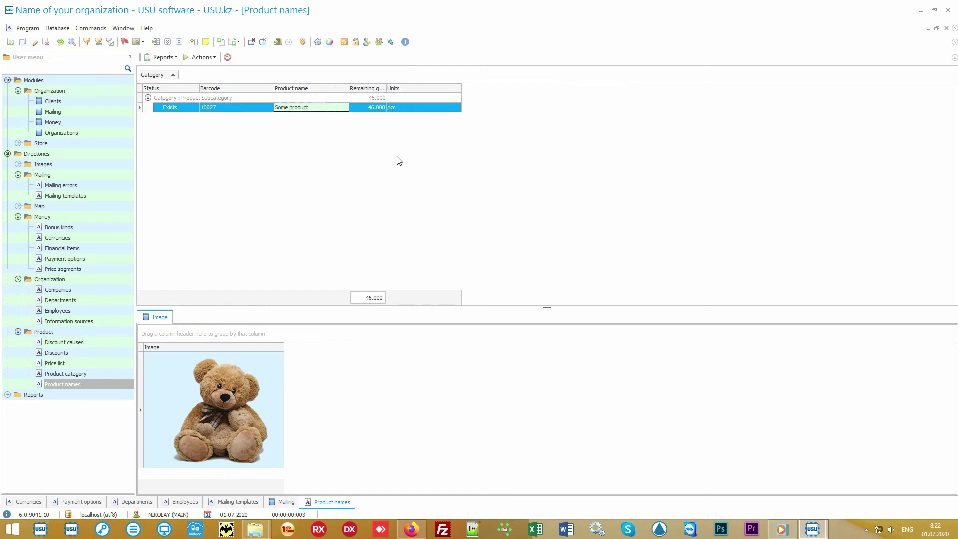
right_click(373, 142)
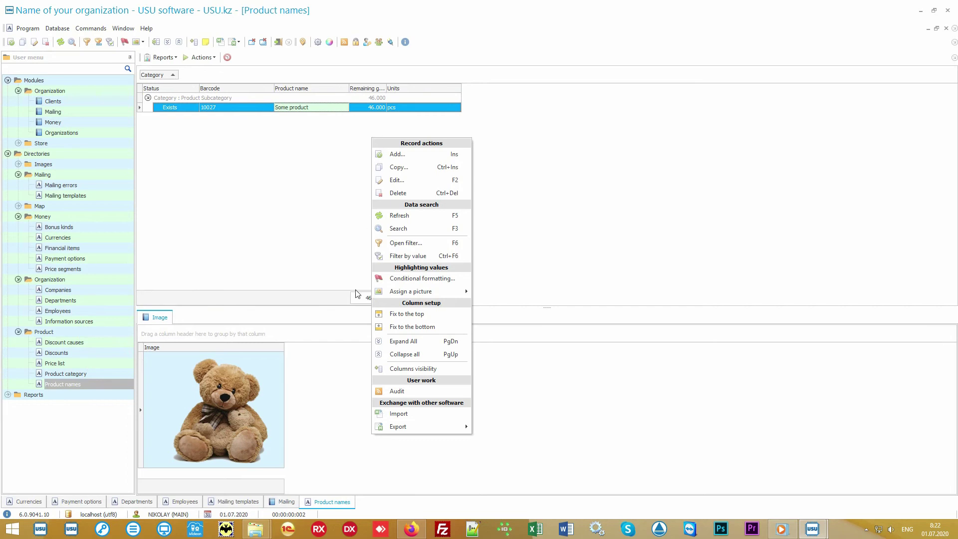
Start a product names import, cancel it without importing, and minimize USU software
click(430, 416)
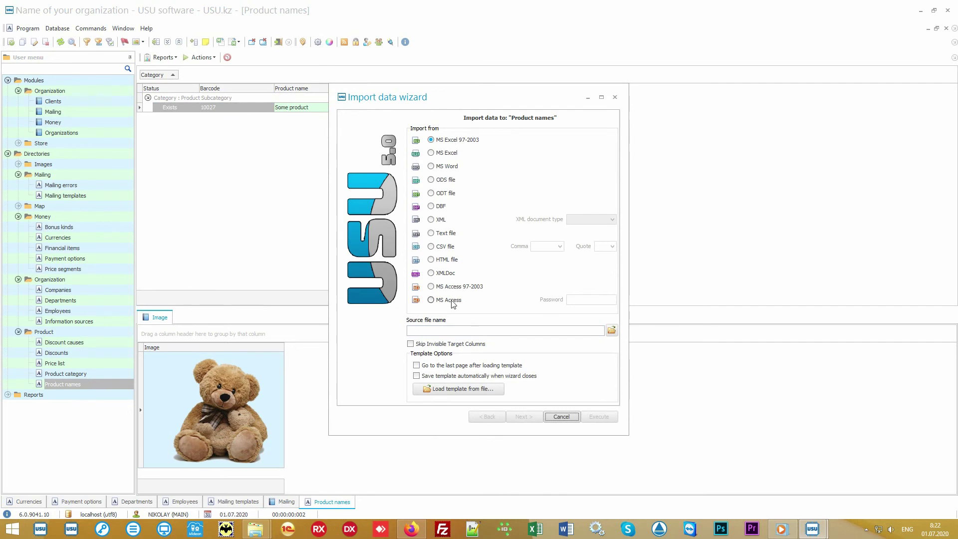
click(564, 418)
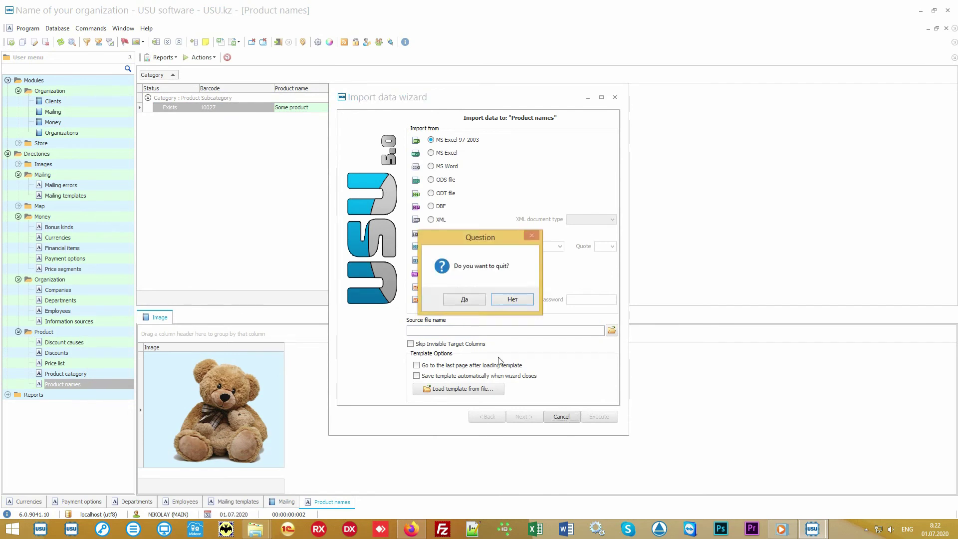
click(474, 301)
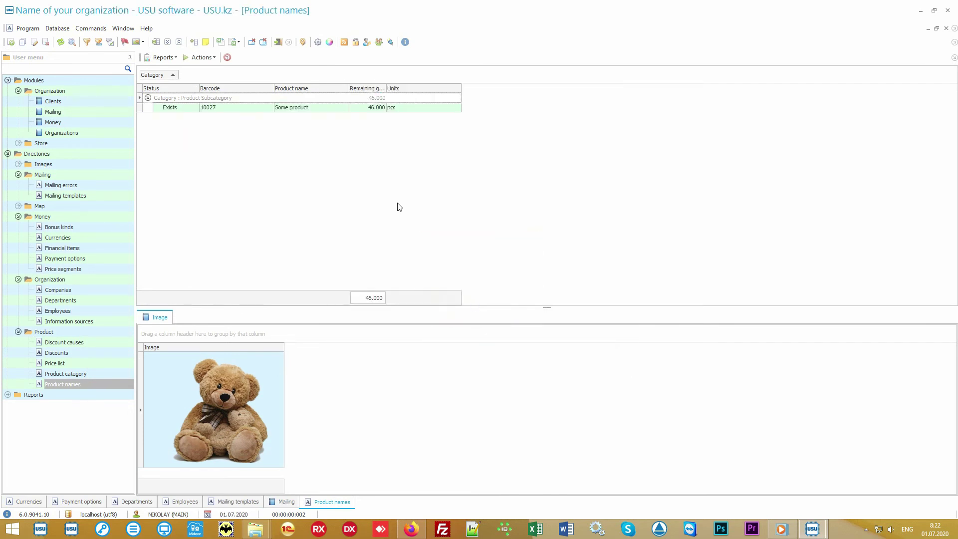
click(920, 11)
Open Product names.xlsx and review columns A–I: category, subcategory, barcode, amount, store and prices
double_click(474, 277)
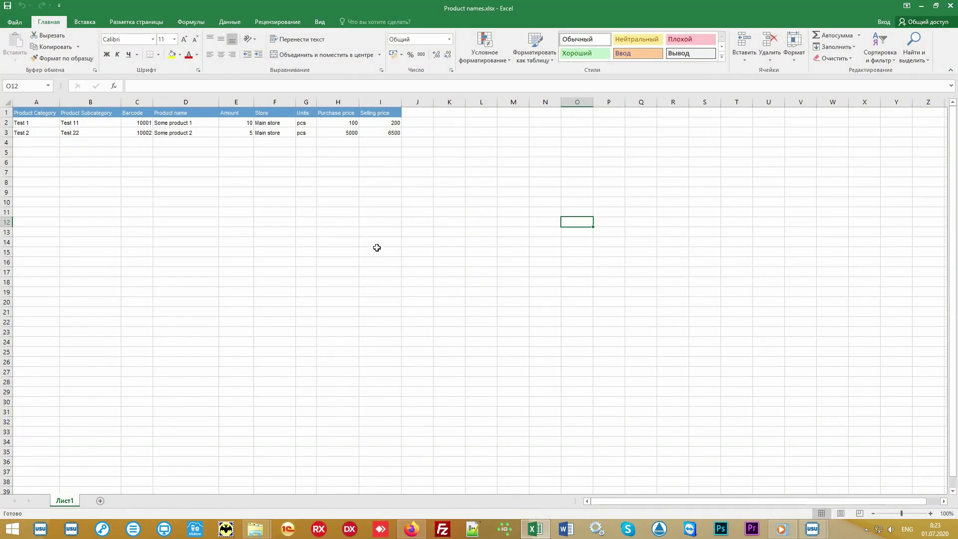
drag(384, 133, 36, 112)
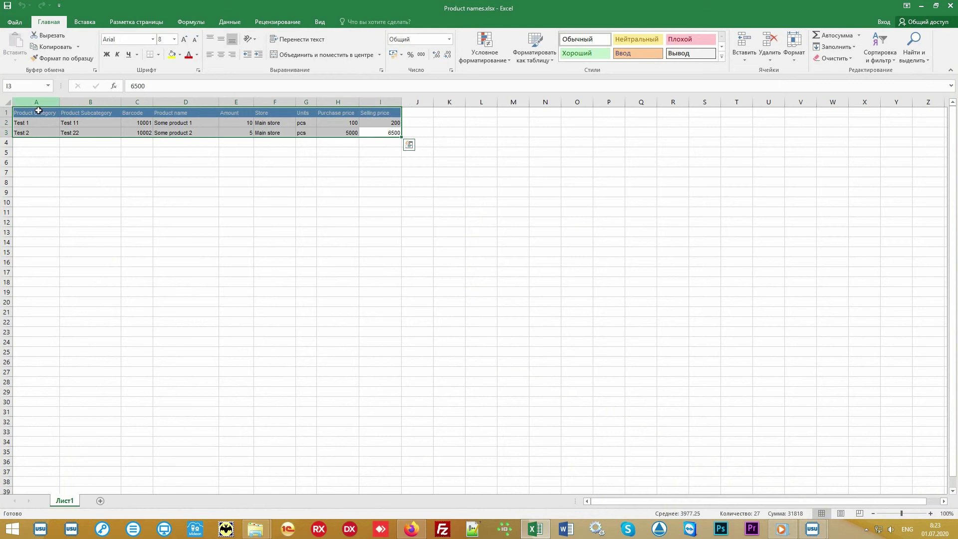
click(36, 102)
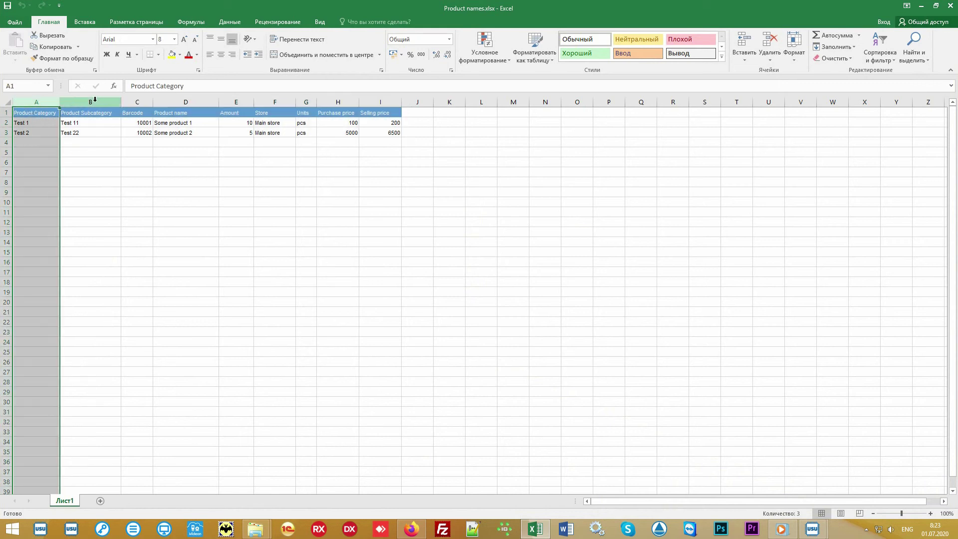
click(95, 101)
click(136, 102)
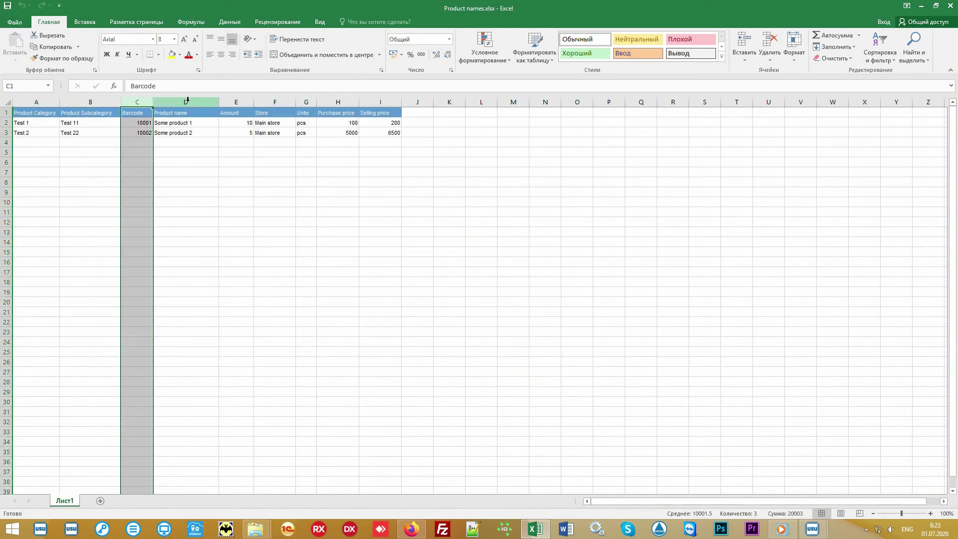
drag(187, 100, 399, 104)
click(461, 204)
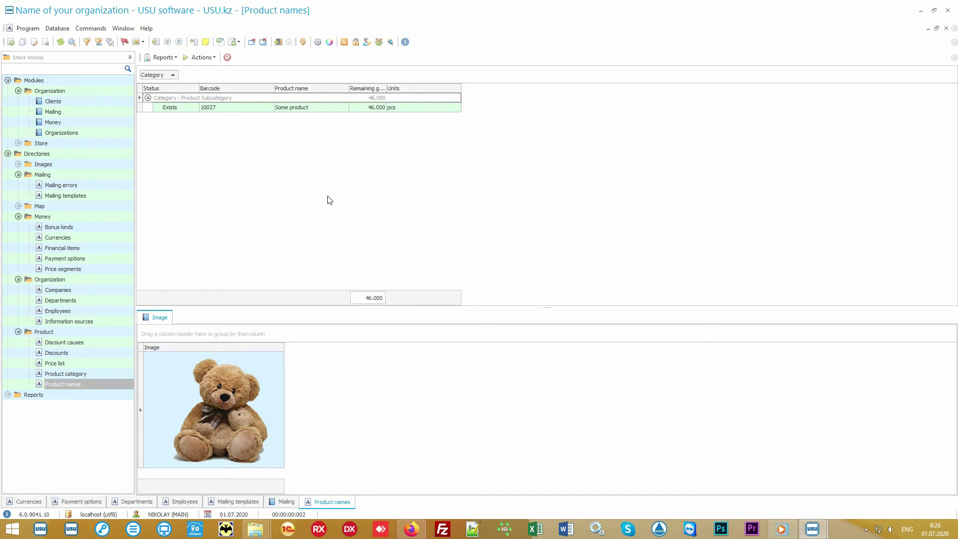
Open Store > Product and view receipt 60 to Main store with its Some product line
click(83, 144)
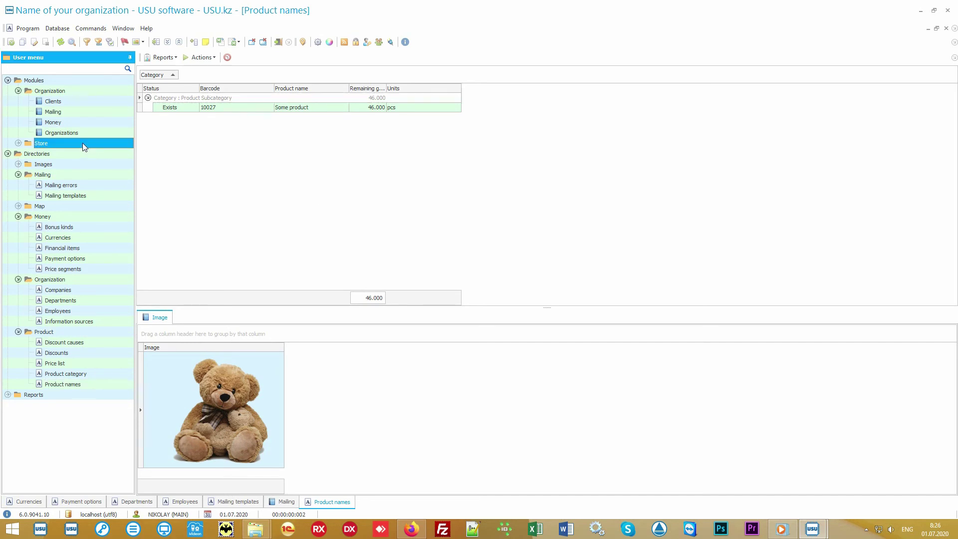
double_click(82, 143)
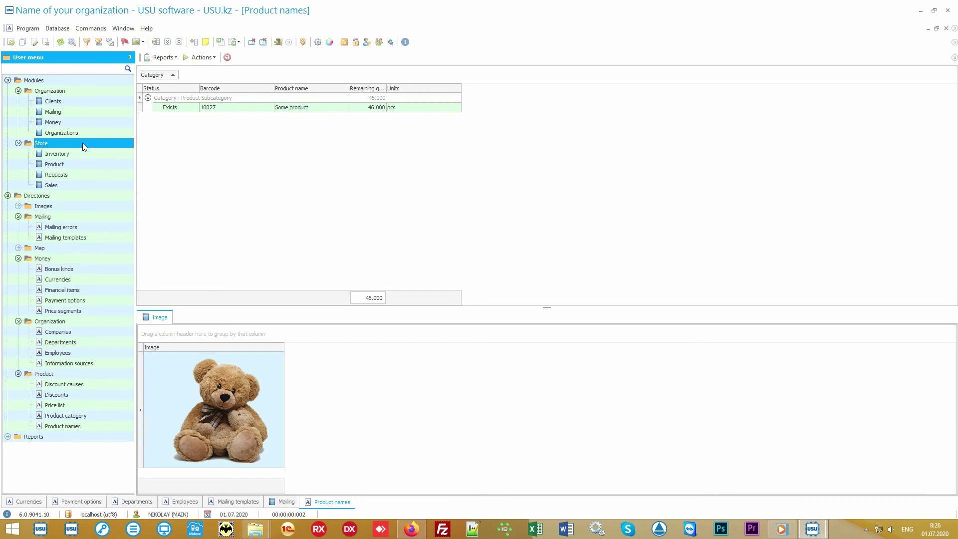
double_click(90, 163)
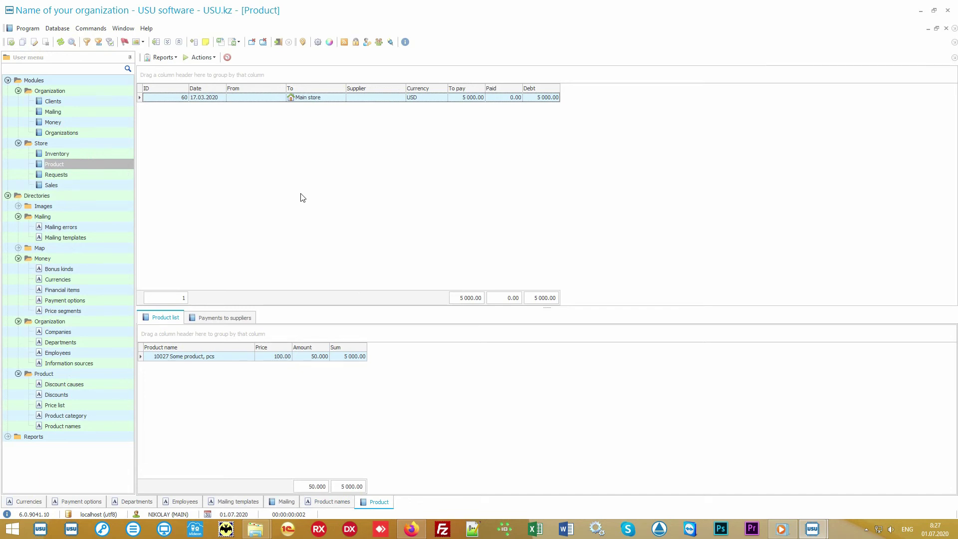
click(330, 98)
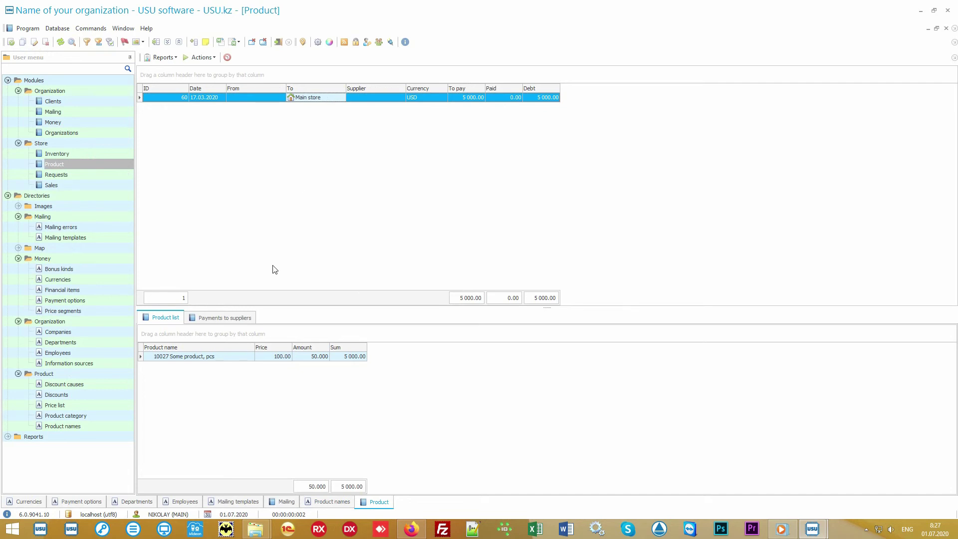
click(226, 358)
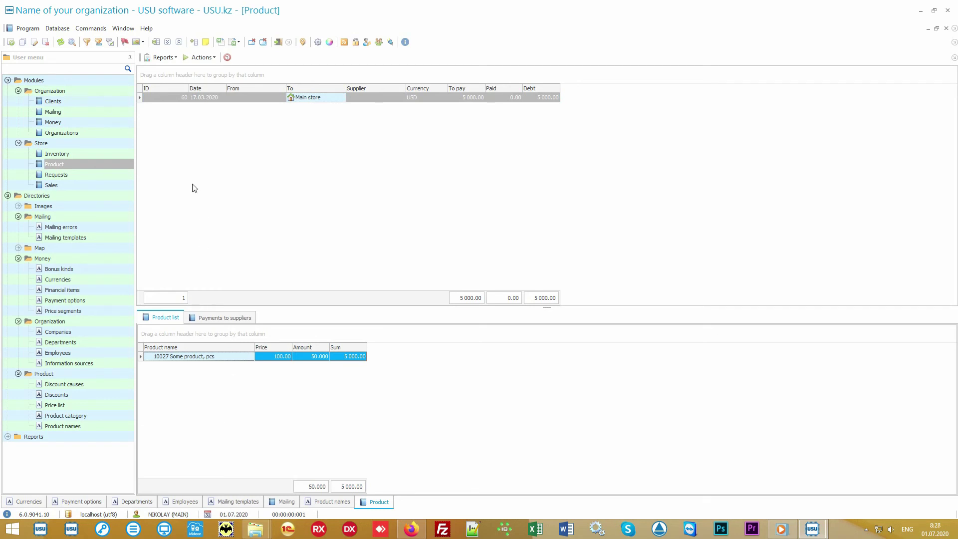
click(172, 58)
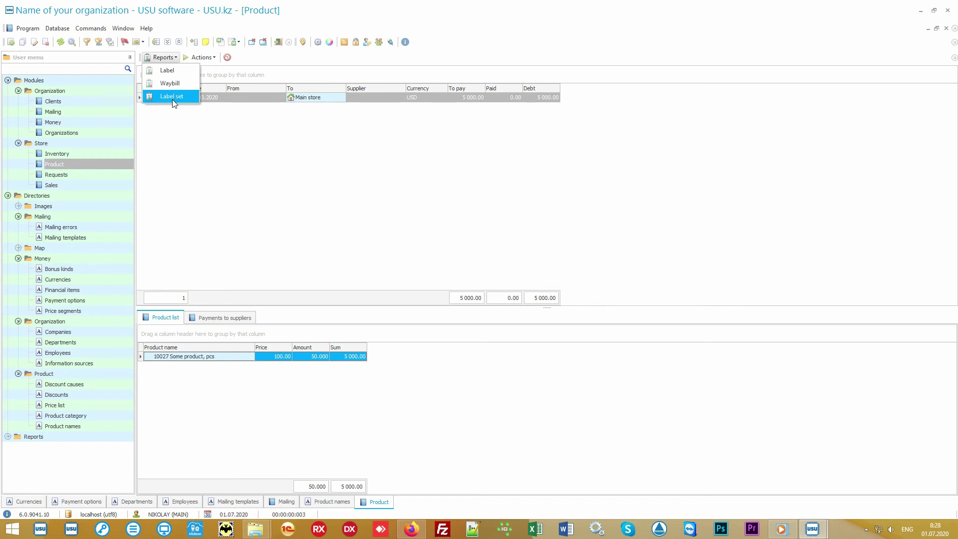
click(188, 98)
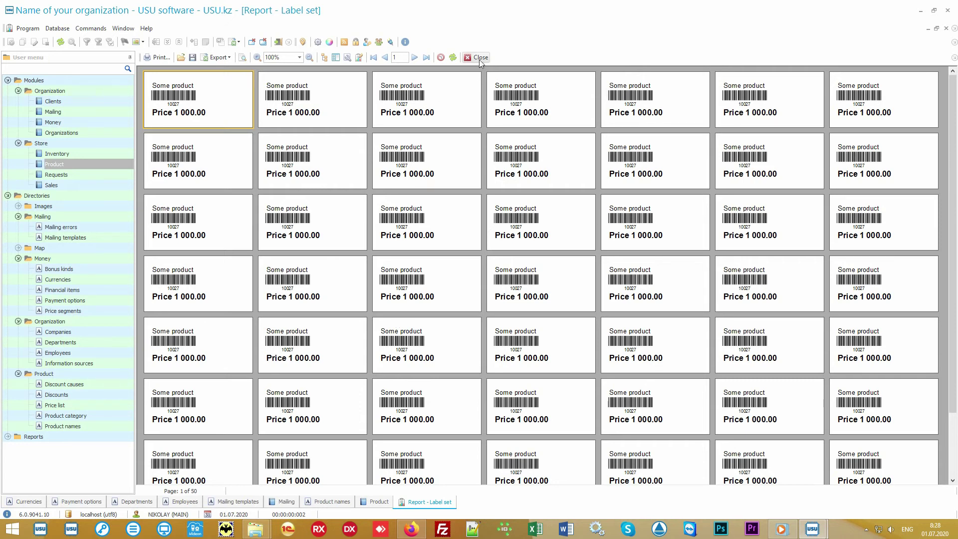
click(479, 57)
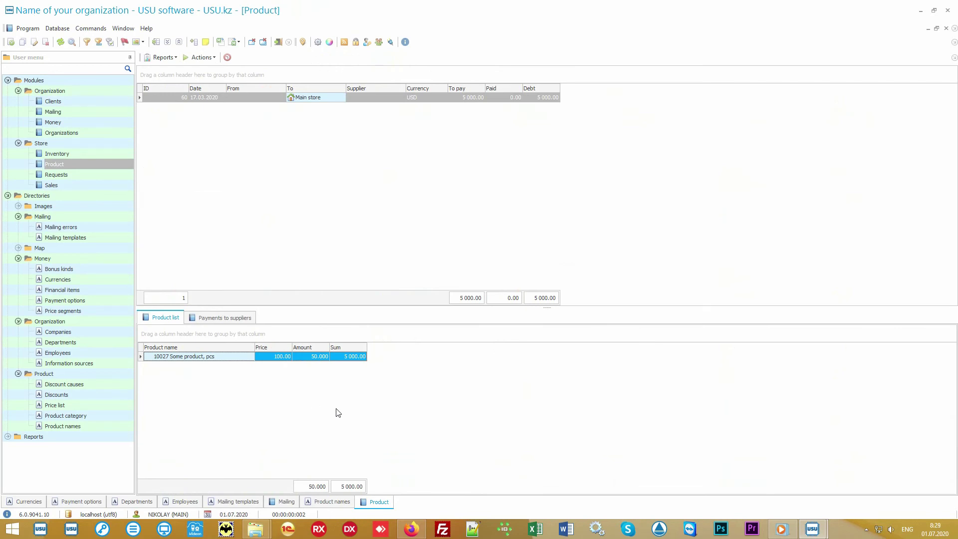
Generate the Records report for Some product in Product names, zoom in, and close it
click(98, 429)
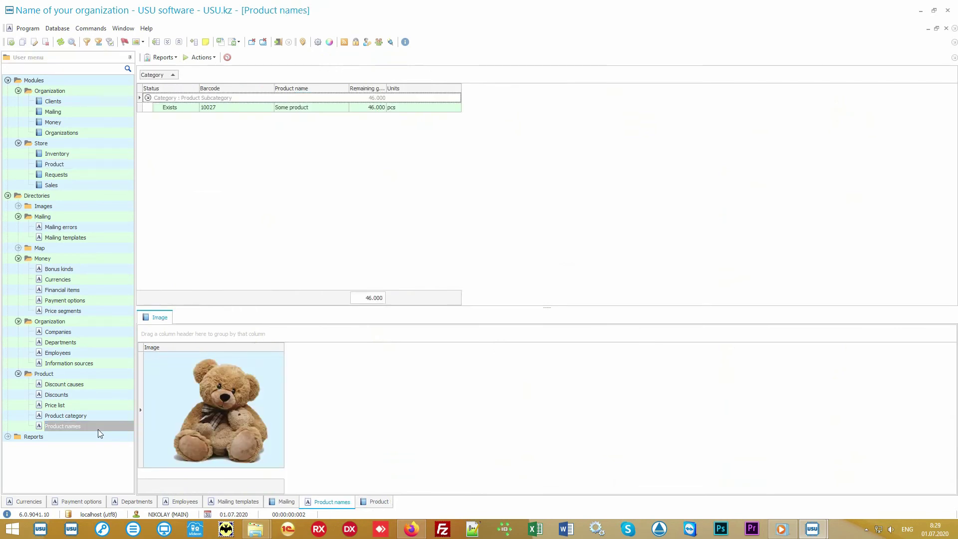
click(309, 109)
click(169, 58)
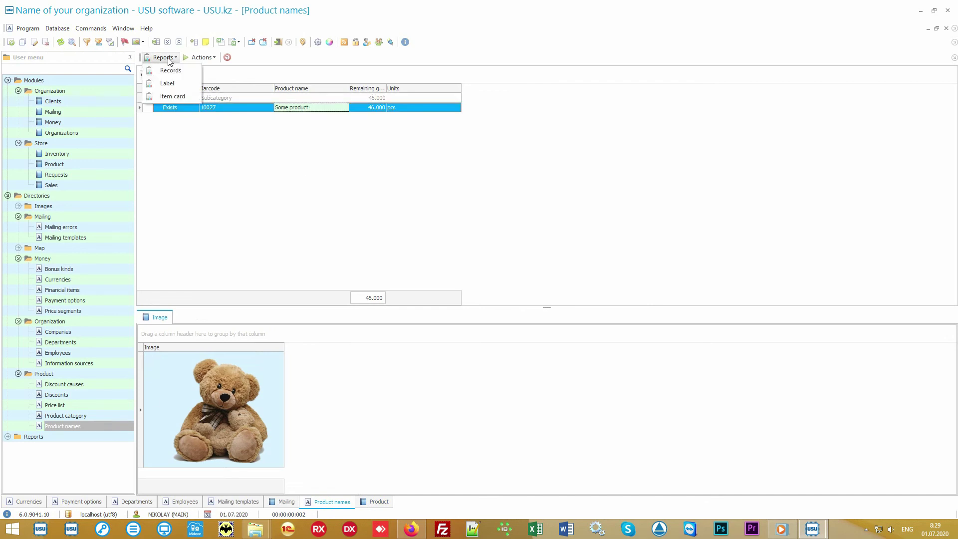
click(191, 71)
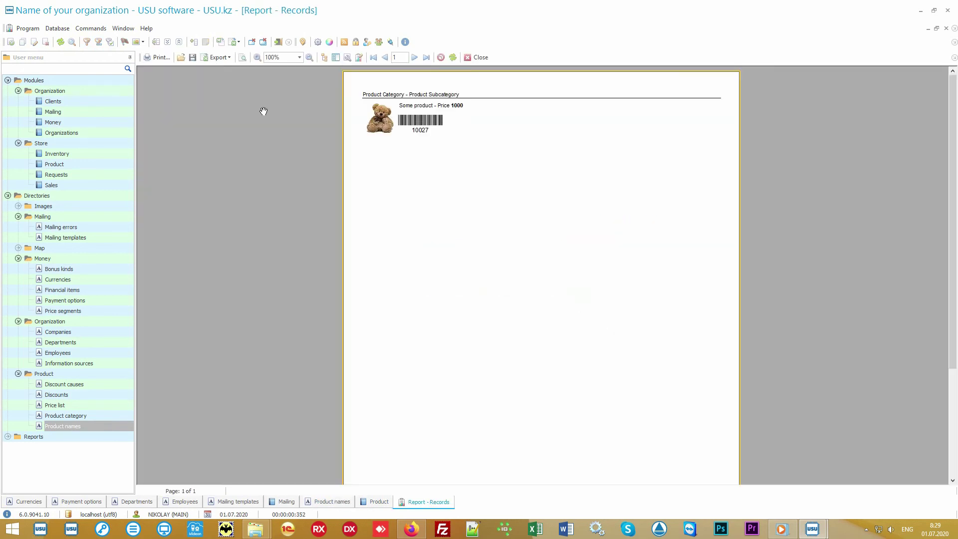
scroll(462, 195, up, 3)
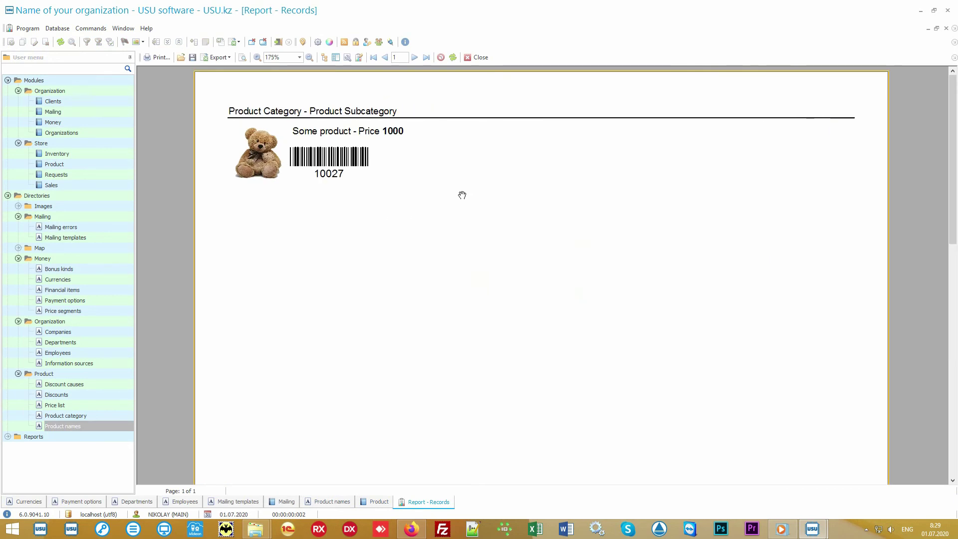
click(476, 58)
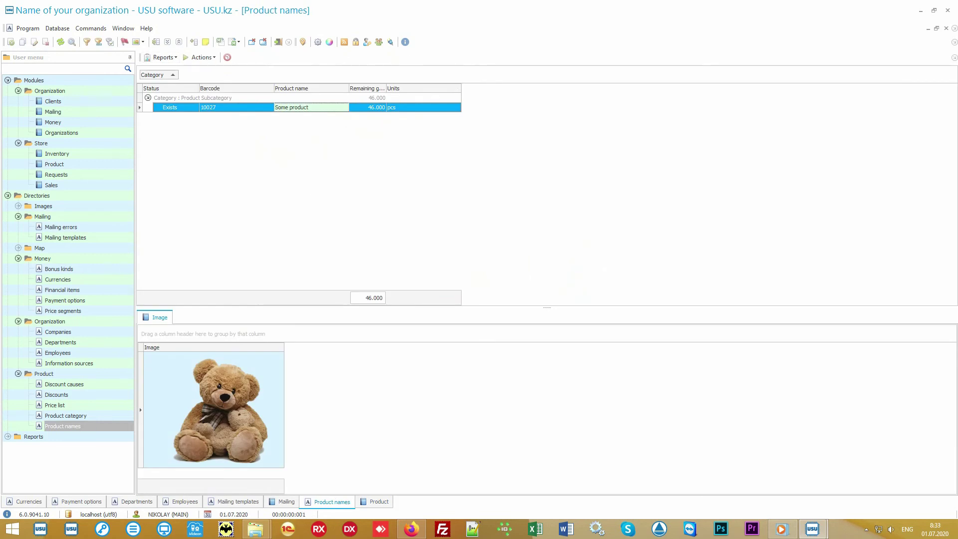
Review the product lists of shipments 60 and 61, then open the Sales Data search form
click(113, 166)
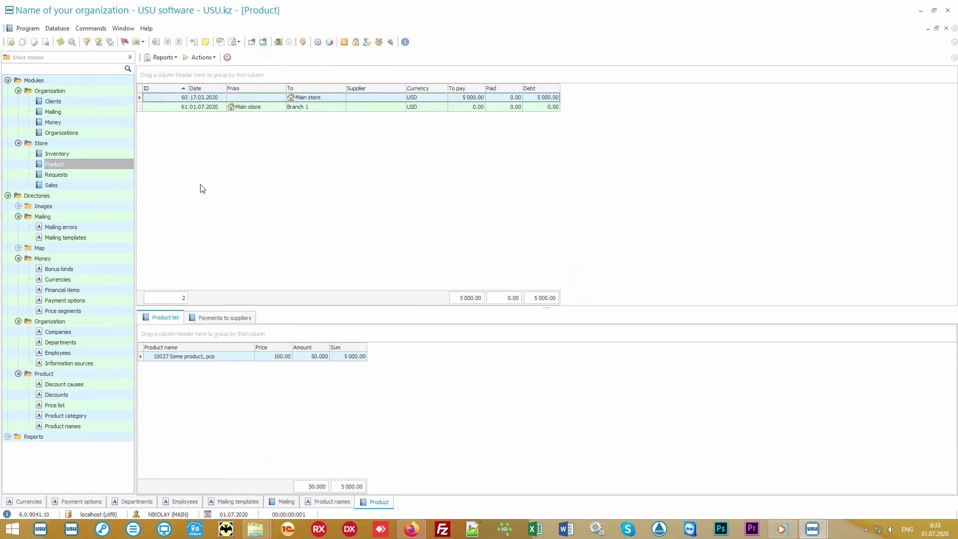
click(330, 100)
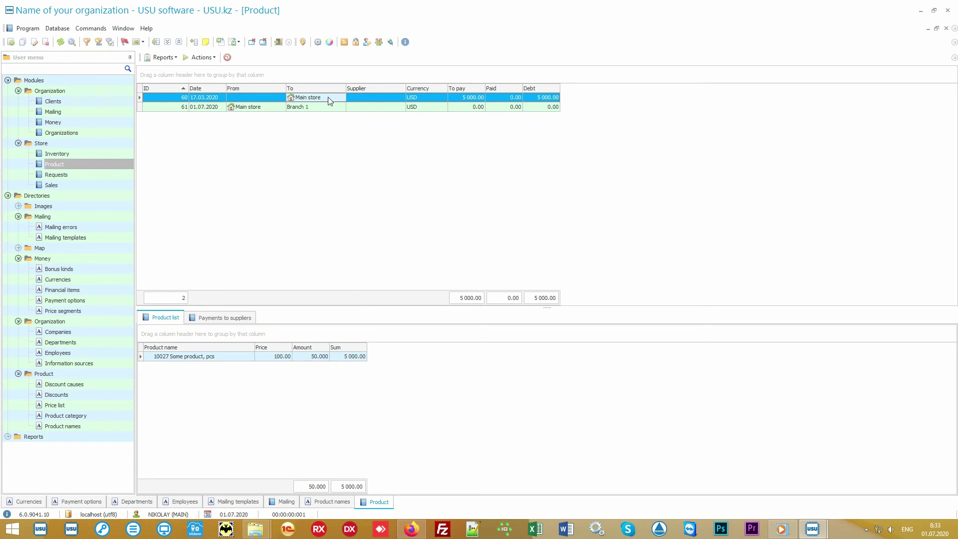
click(267, 110)
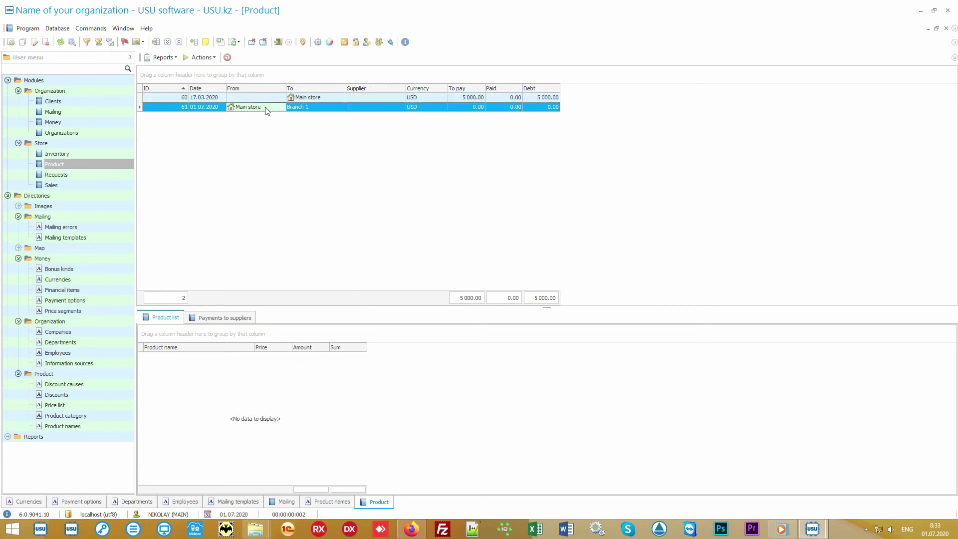
click(317, 107)
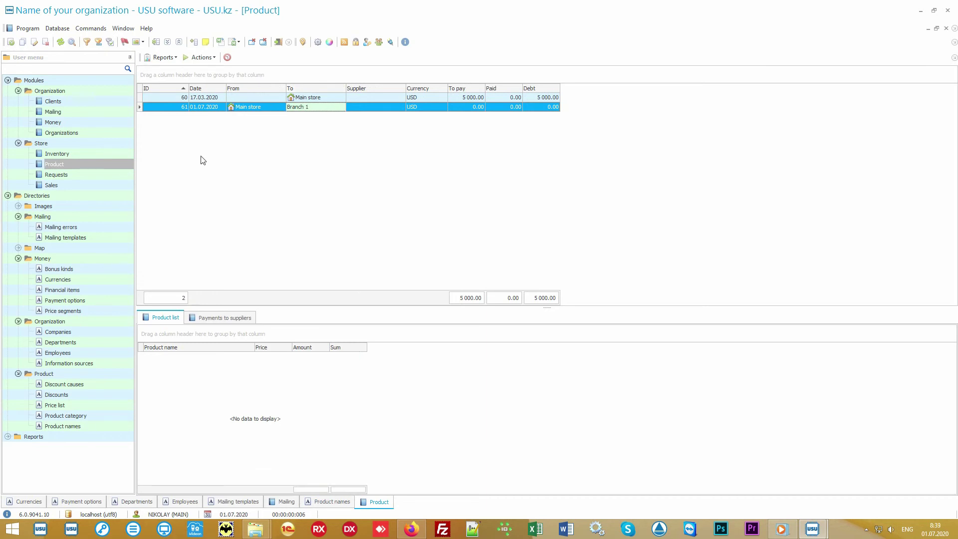
click(95, 185)
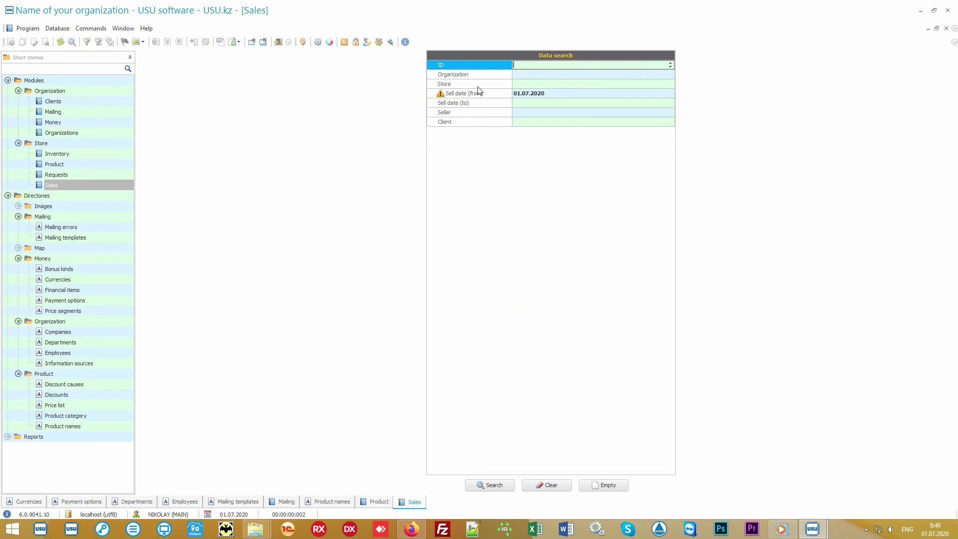
Search for sales with sell date from 01.07.2020, which returns no results
mouse_move(484, 65)
mouse_down()
mouse_move(480, 124)
mouse_move(478, 64)
mouse_up()
click(500, 491)
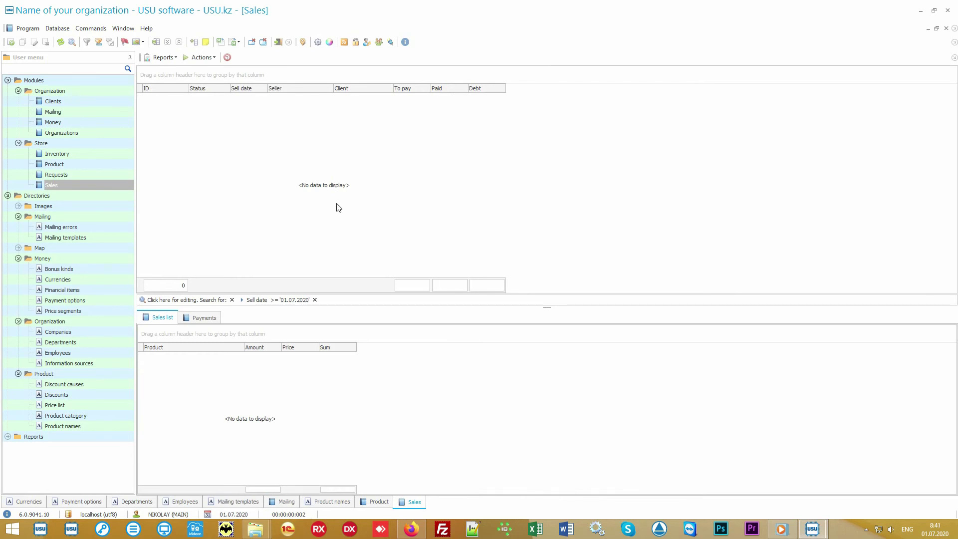
click(203, 59)
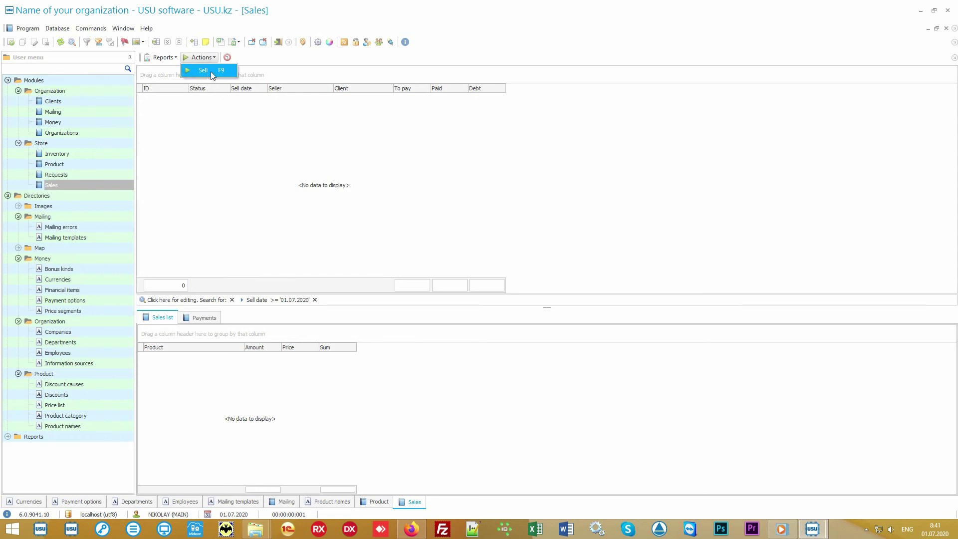
Start a new sale and attach the client by card number, applying their 10% discount
click(211, 74)
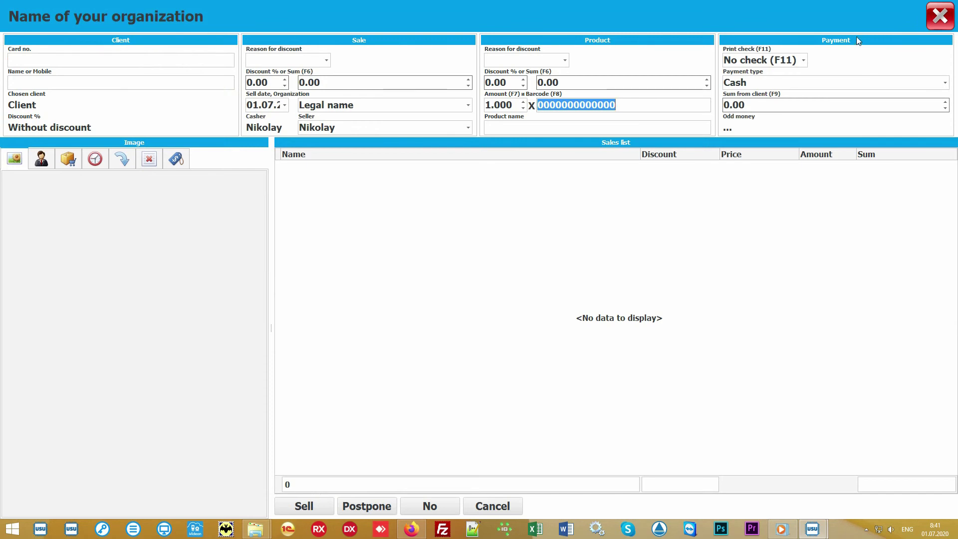
click(437, 250)
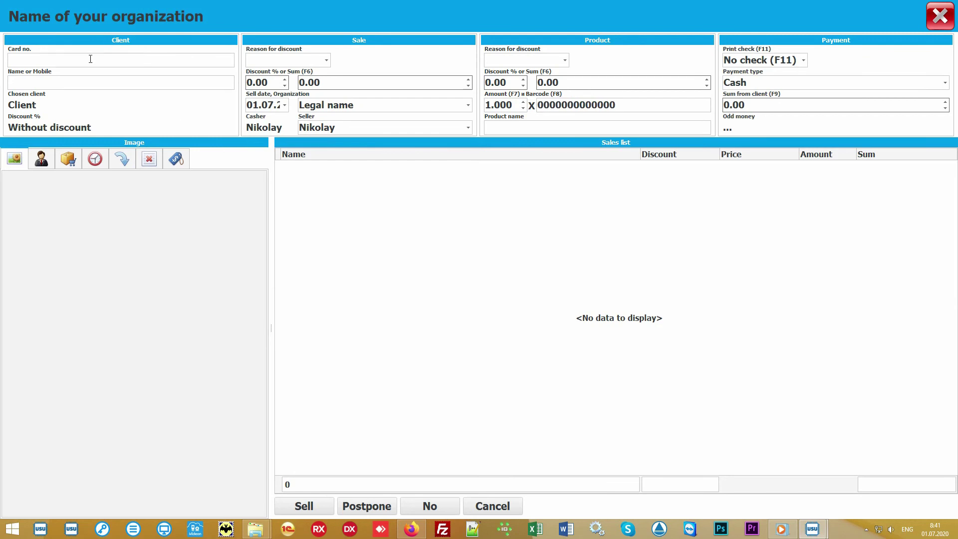
click(75, 59)
text(111)
key(Return)
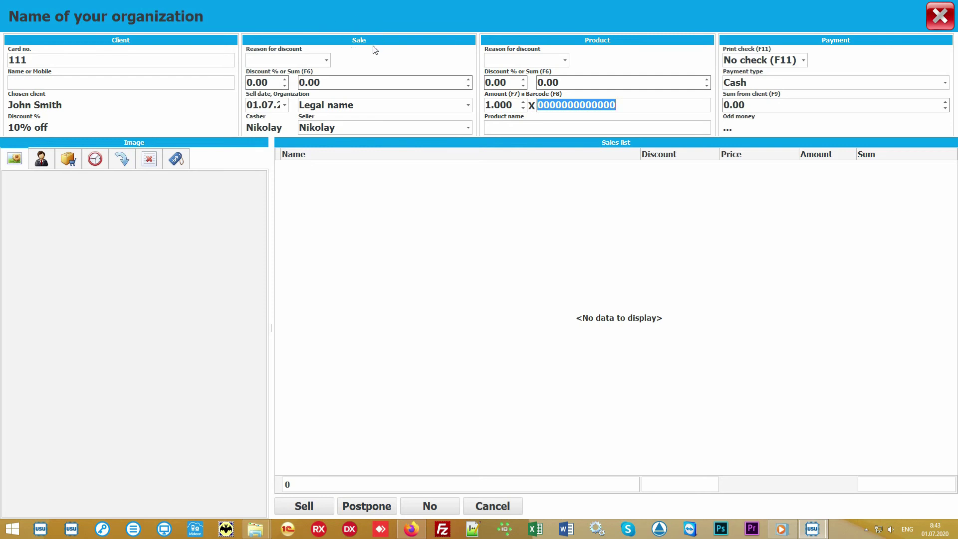
Keep Legal name as the organization and the current seller for the sale
click(468, 106)
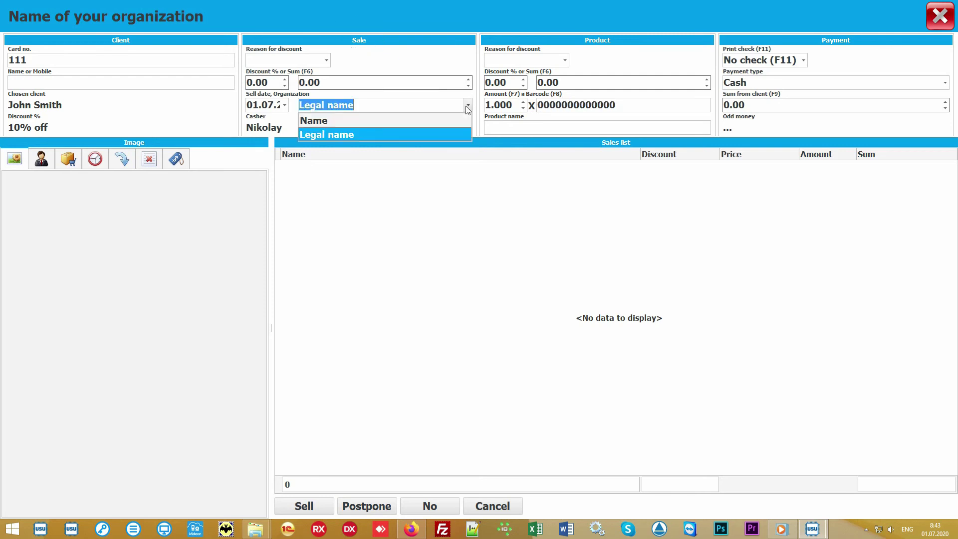
click(467, 106)
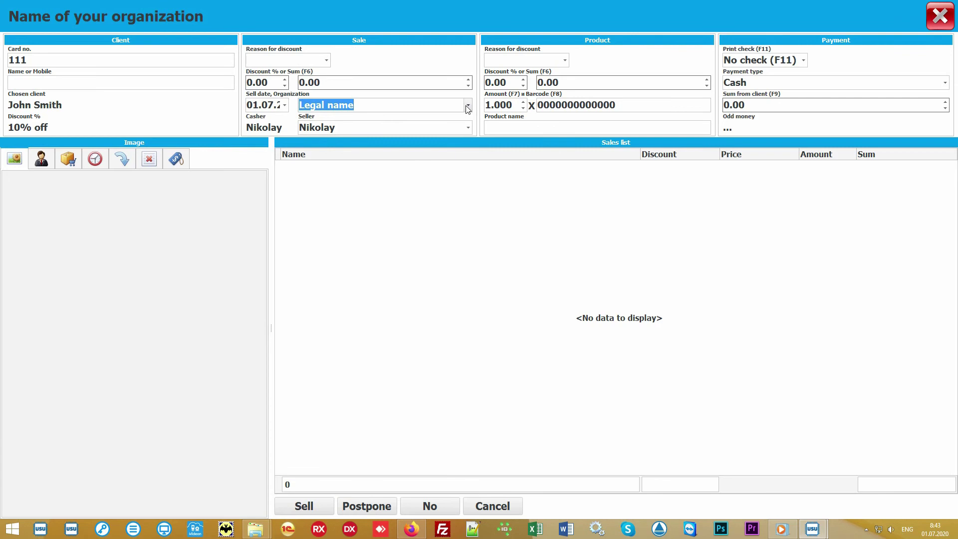
click(468, 128)
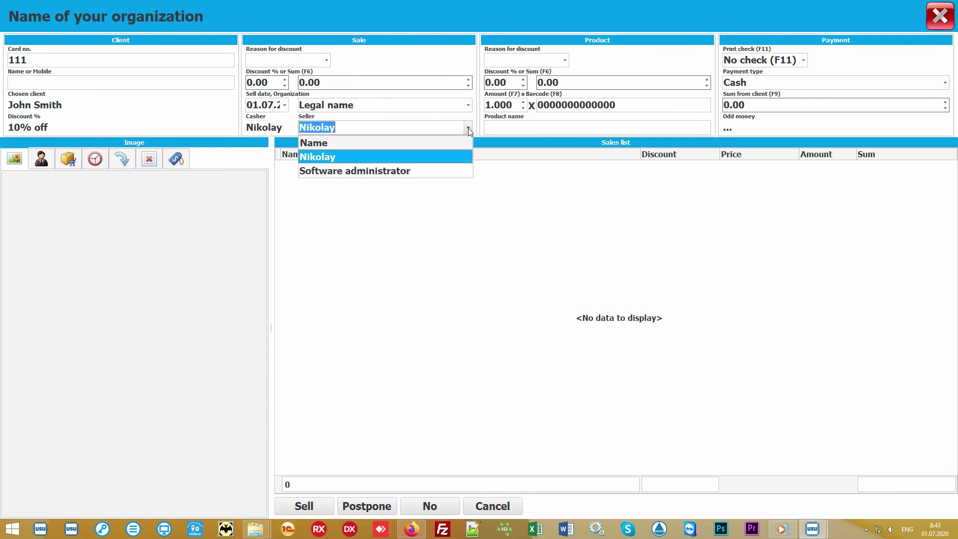
click(442, 156)
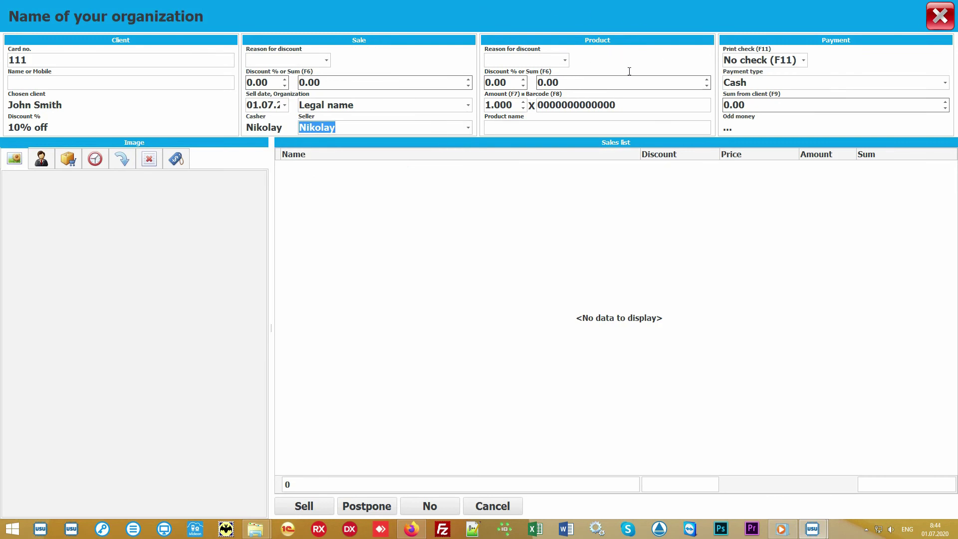
Add Some product by barcode 10027 at 900.00 and show the Choose product catalogue
click(643, 104)
text(100)
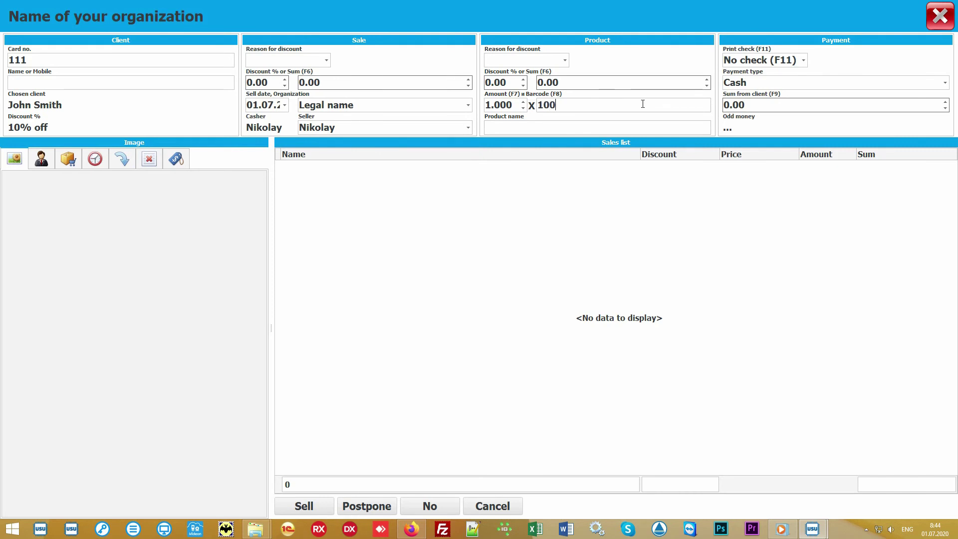
text(27)
key(Return)
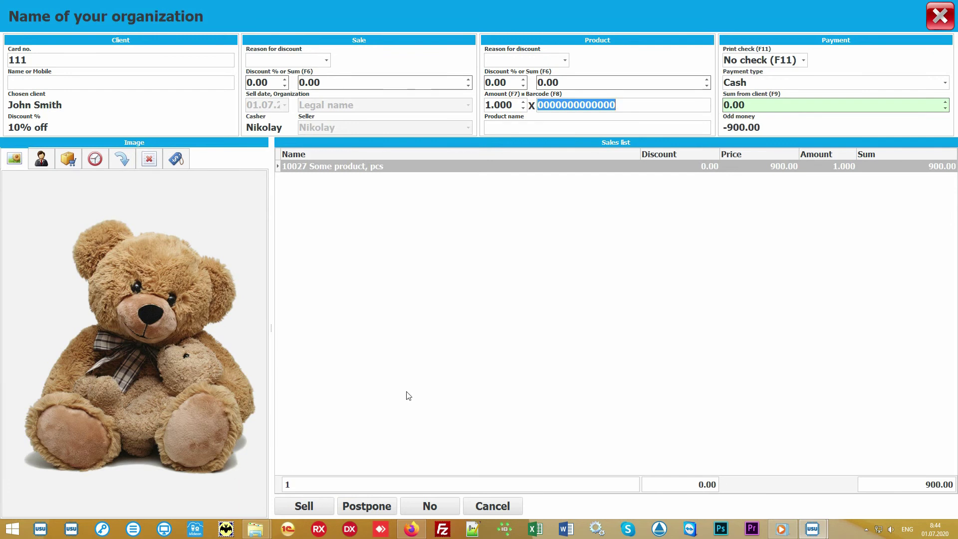
click(466, 323)
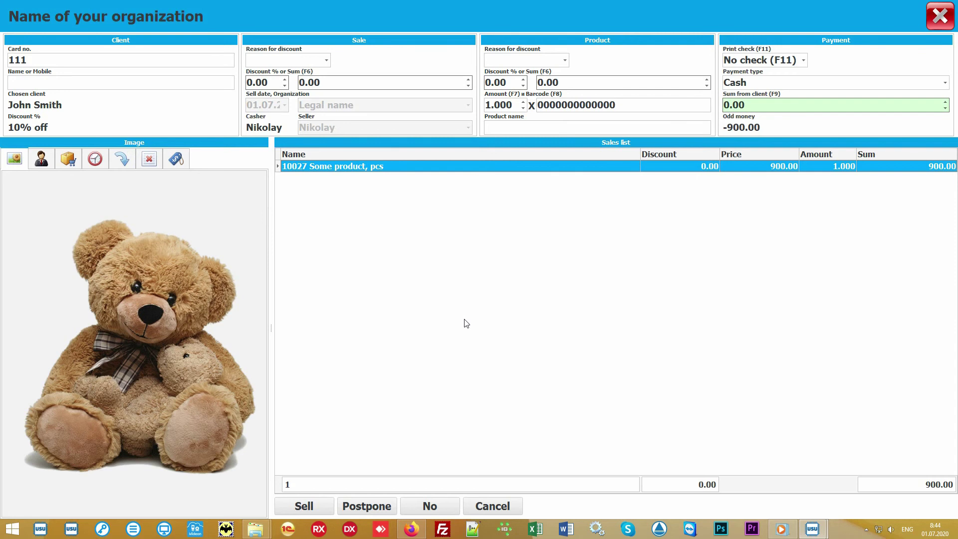
click(532, 125)
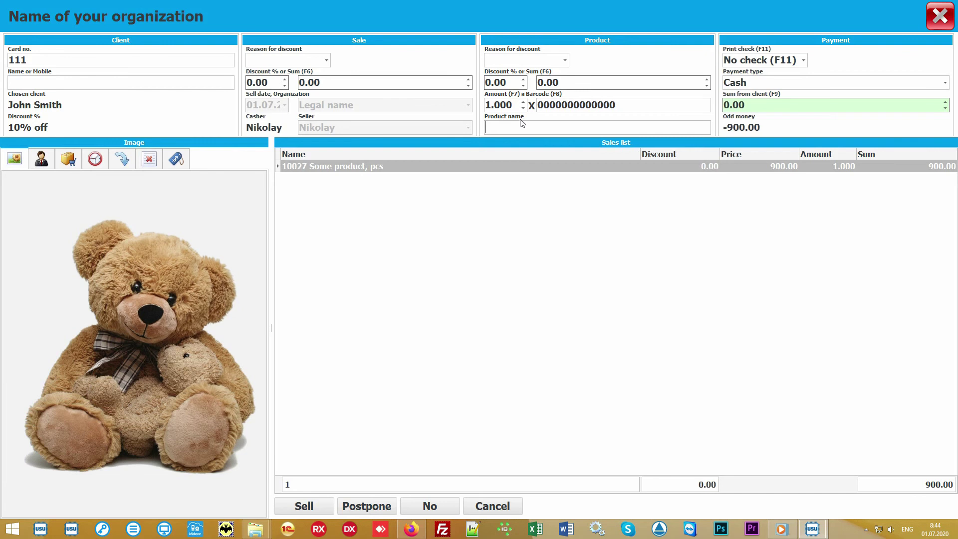
click(68, 159)
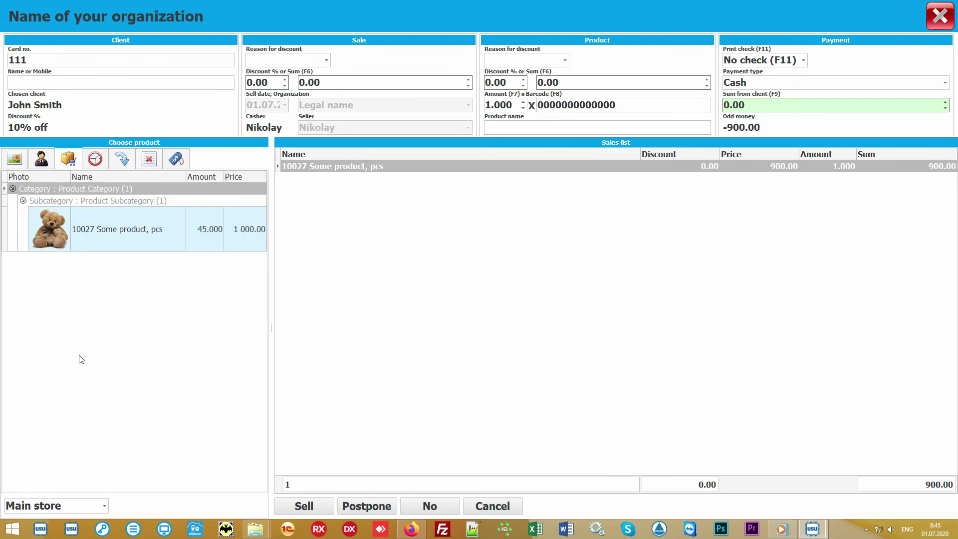
click(155, 329)
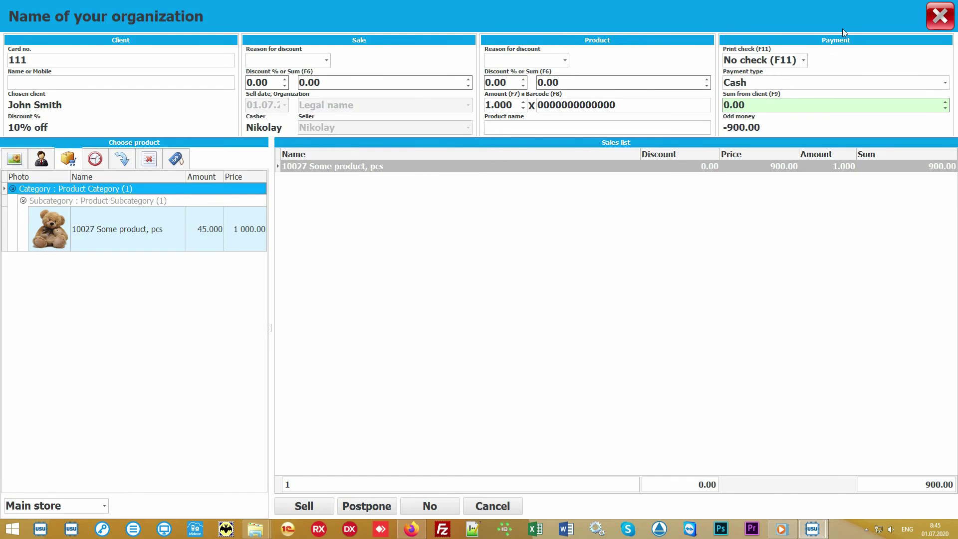
Take 1000 in cash with no check printed and complete the 900.00 sale, 100 change
click(786, 105)
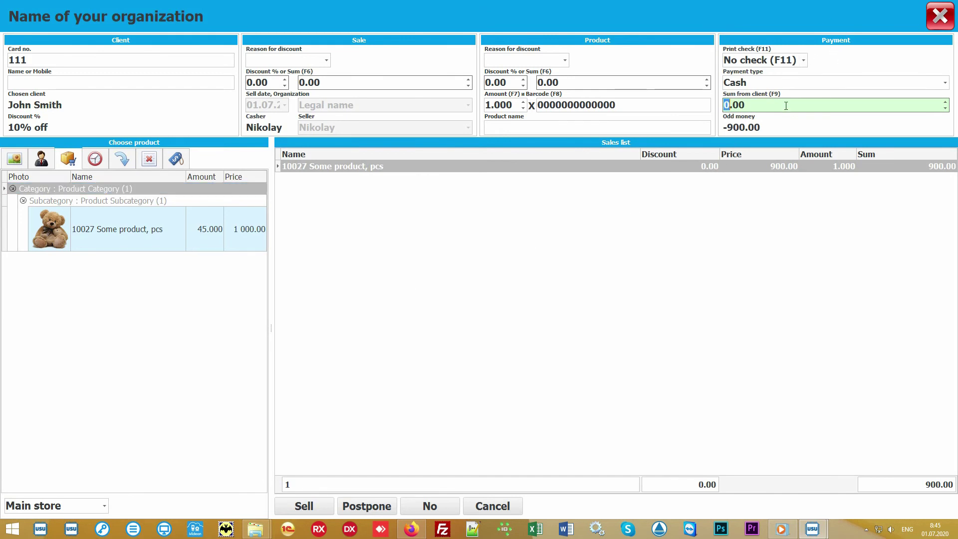
text(1000)
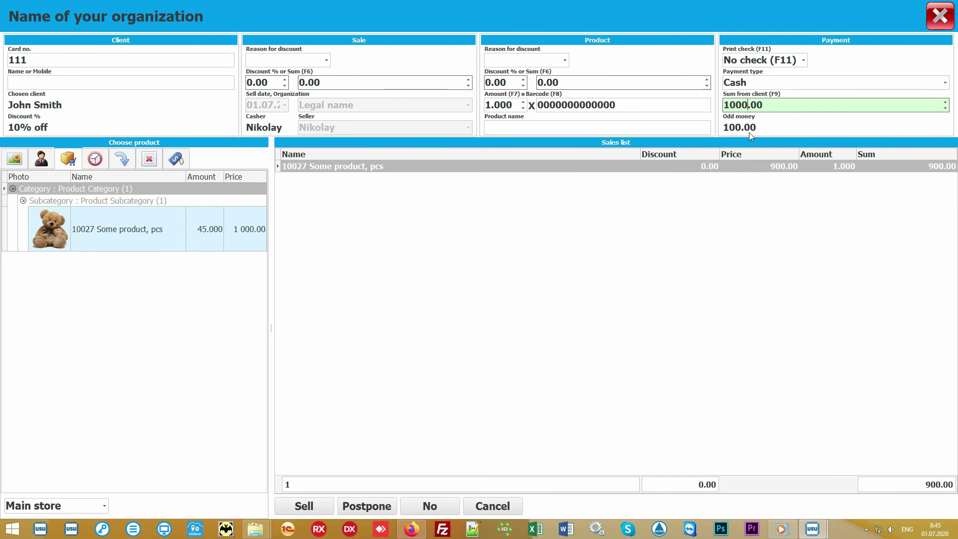
click(947, 86)
click(947, 85)
click(803, 61)
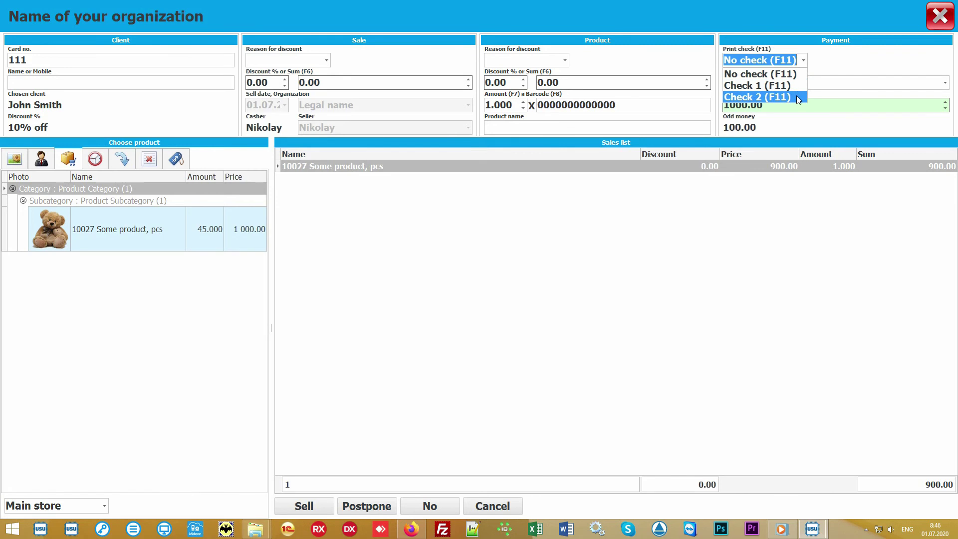
click(804, 61)
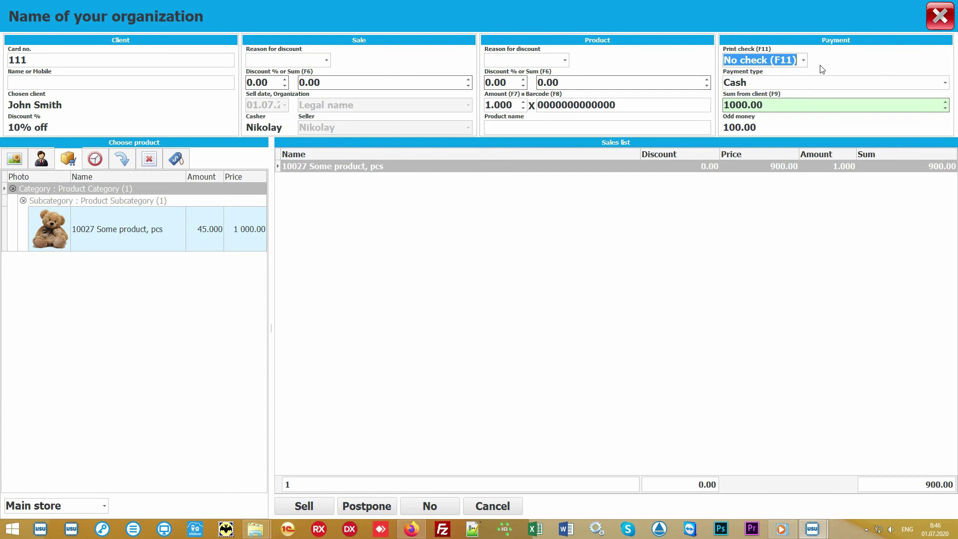
click(479, 287)
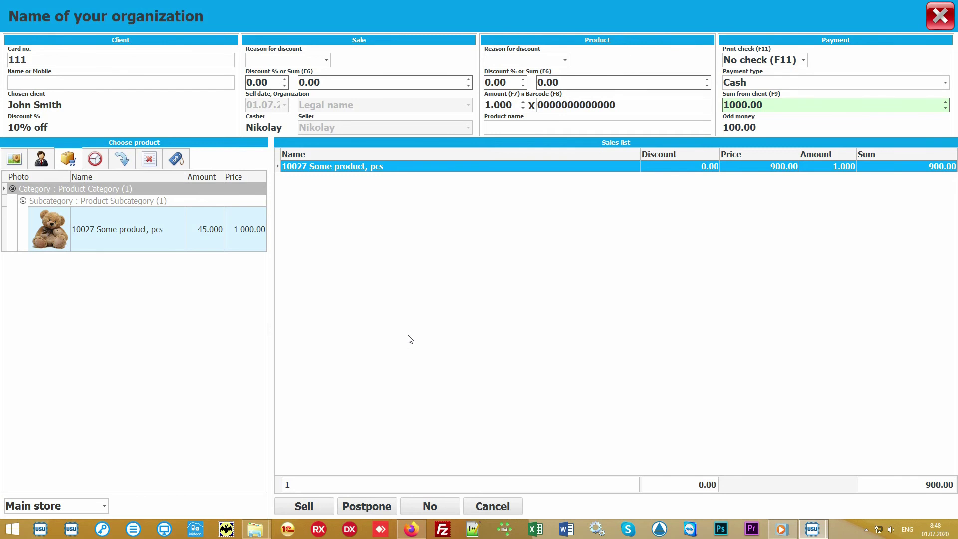
click(307, 507)
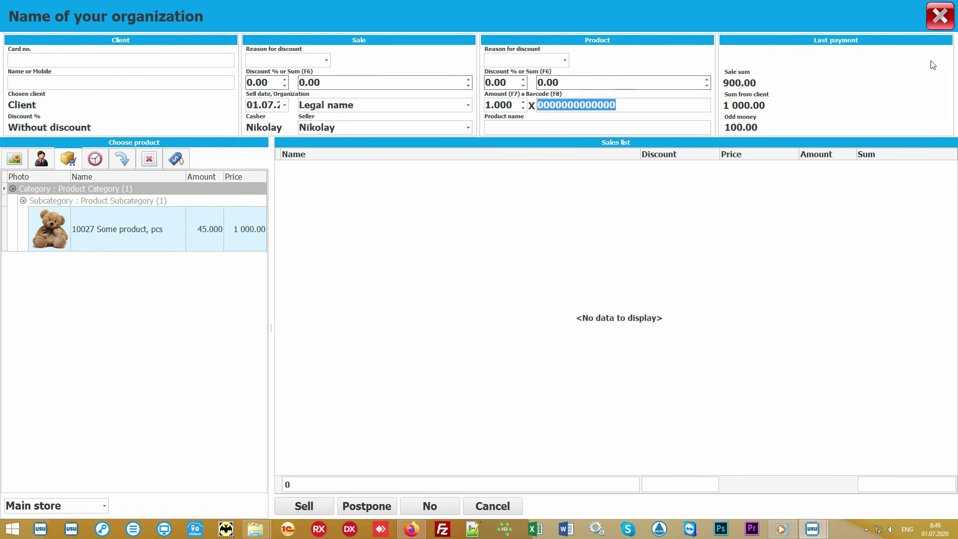
Close the sale window, then preview and close the Check receipt for the new 900.00 sale
click(942, 21)
click(349, 98)
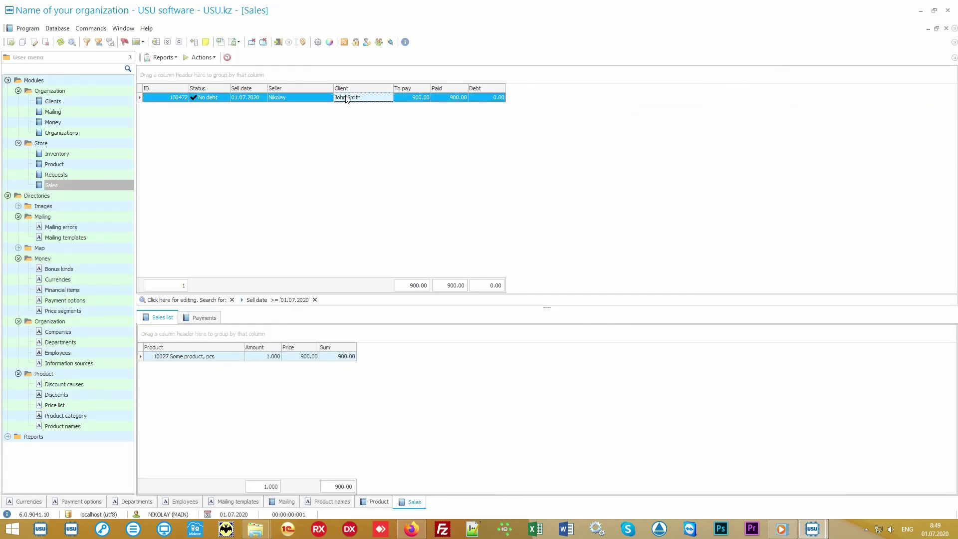
click(165, 58)
click(183, 69)
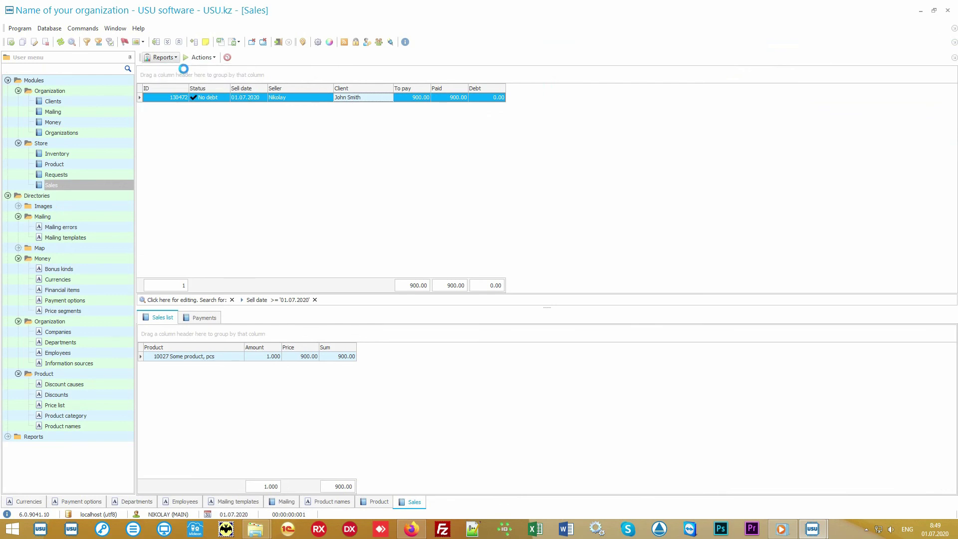
scroll(476, 221, up, 6)
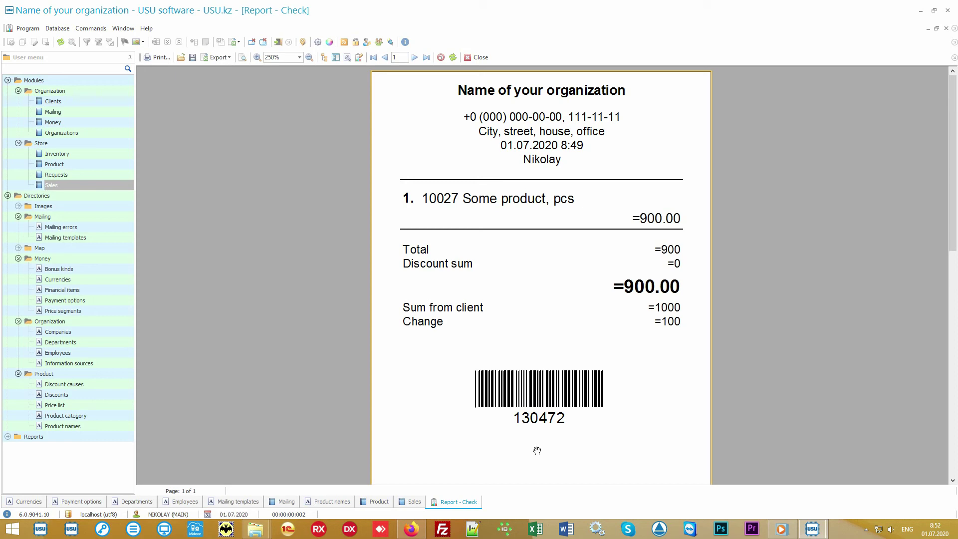
click(479, 58)
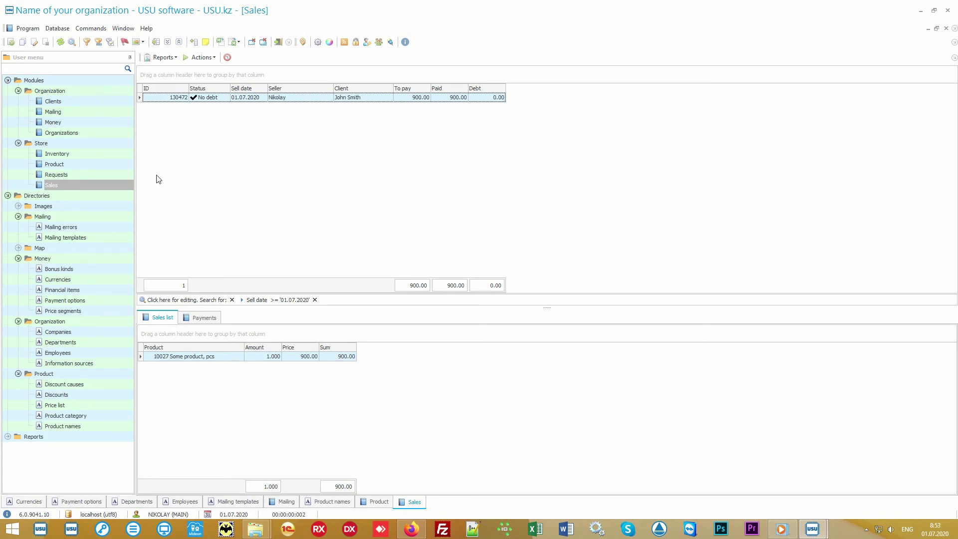
Inspect the main store inventory product's planned, actual and difference amounts, then open Clients
click(106, 155)
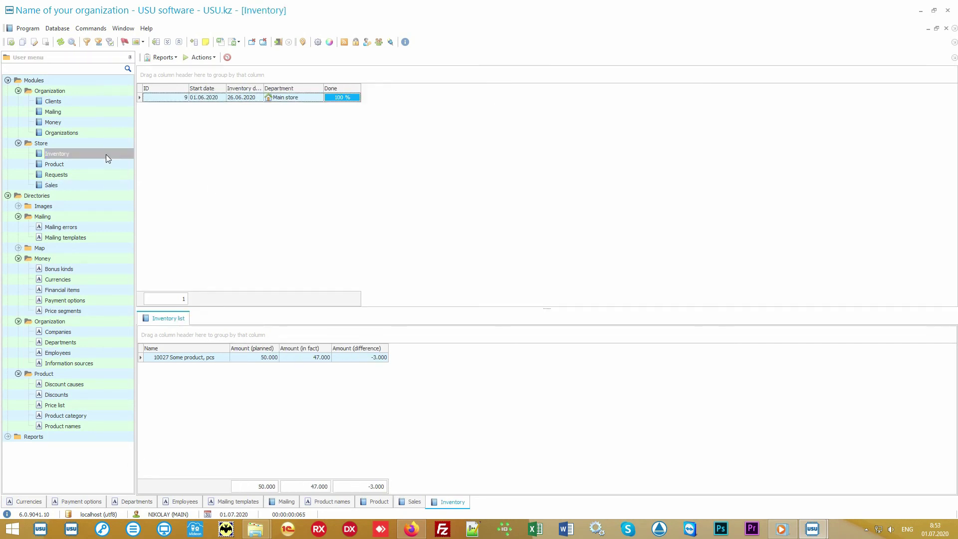
click(317, 99)
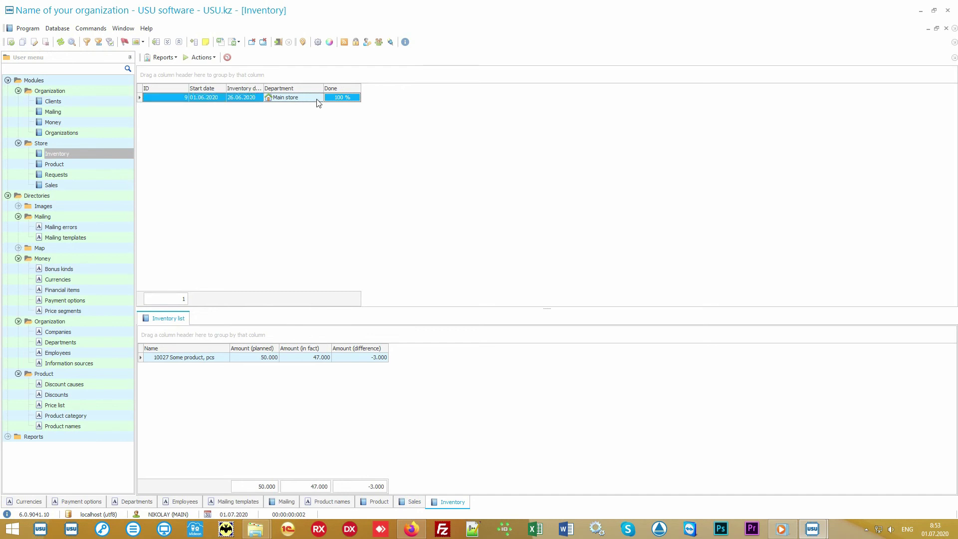
click(216, 359)
click(243, 360)
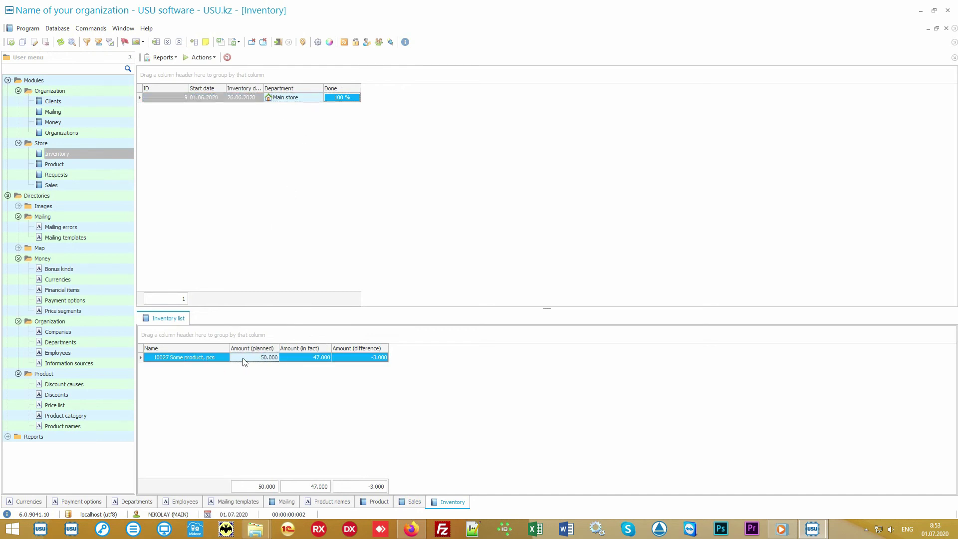
click(294, 360)
click(353, 359)
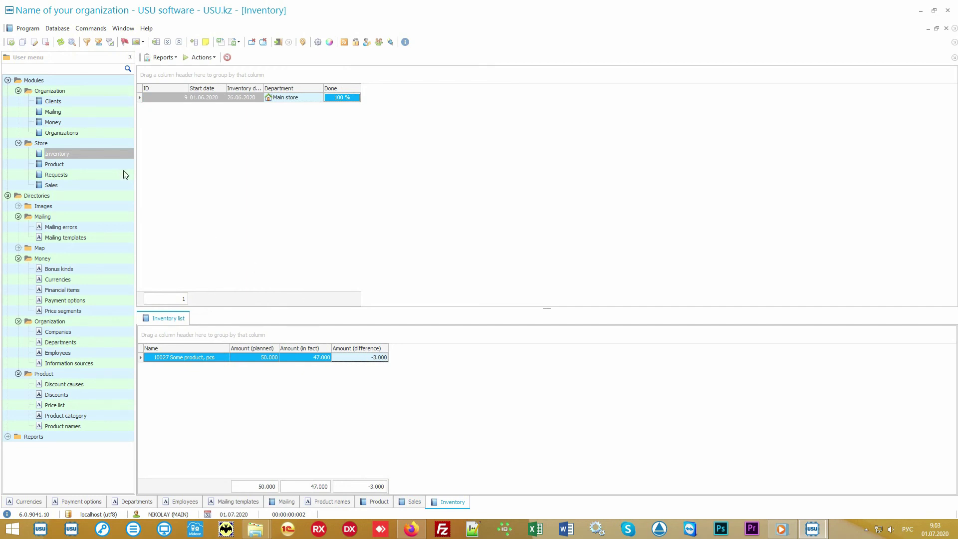
click(73, 100)
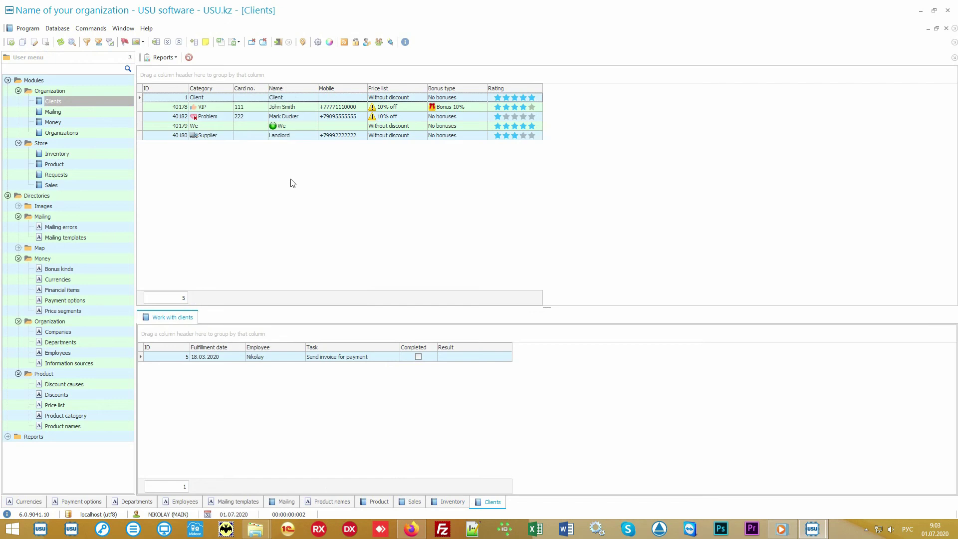
Switch the keyboard to English and reselect the Clients module
key(alt+shift)
click(95, 185)
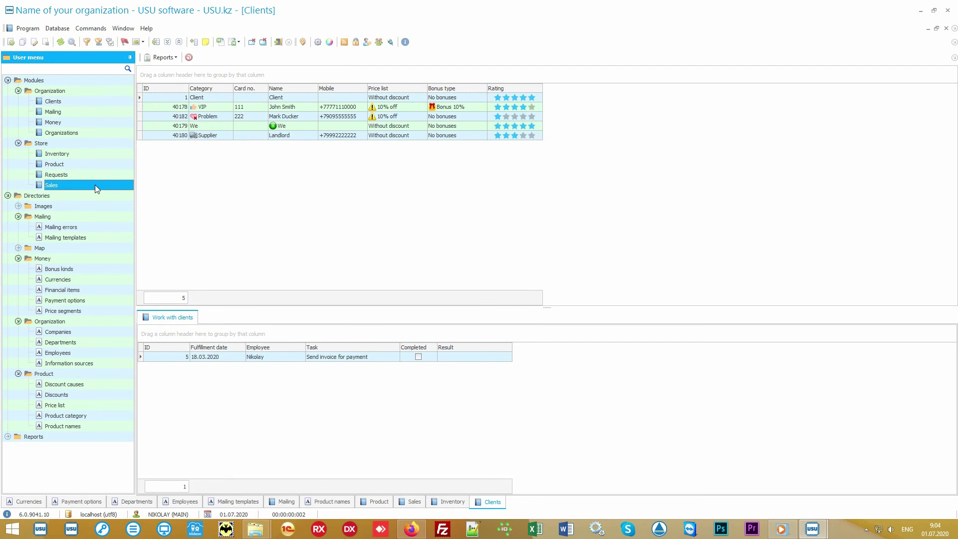
click(92, 101)
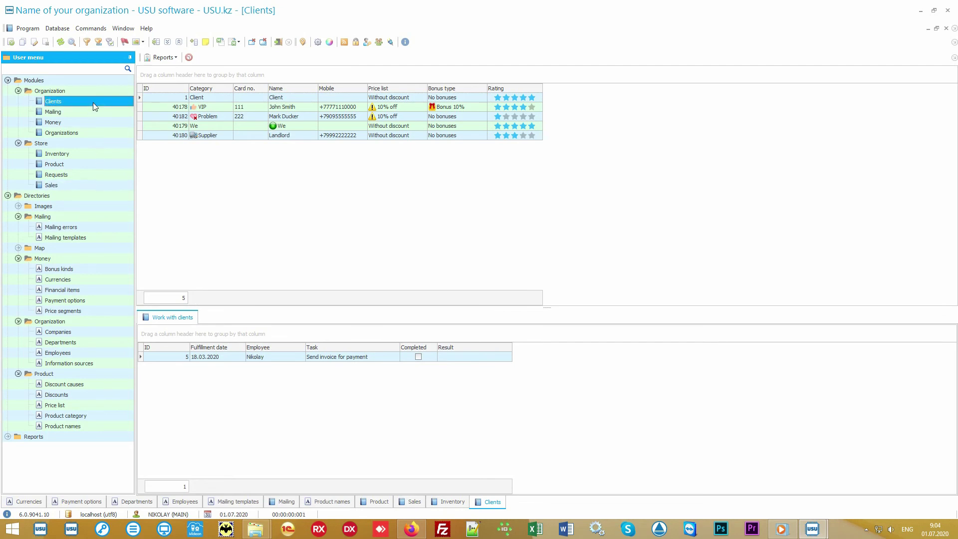
Review the tasks of the VIP, Problem, Supplier and basic Client rows, ending on VIP
click(284, 212)
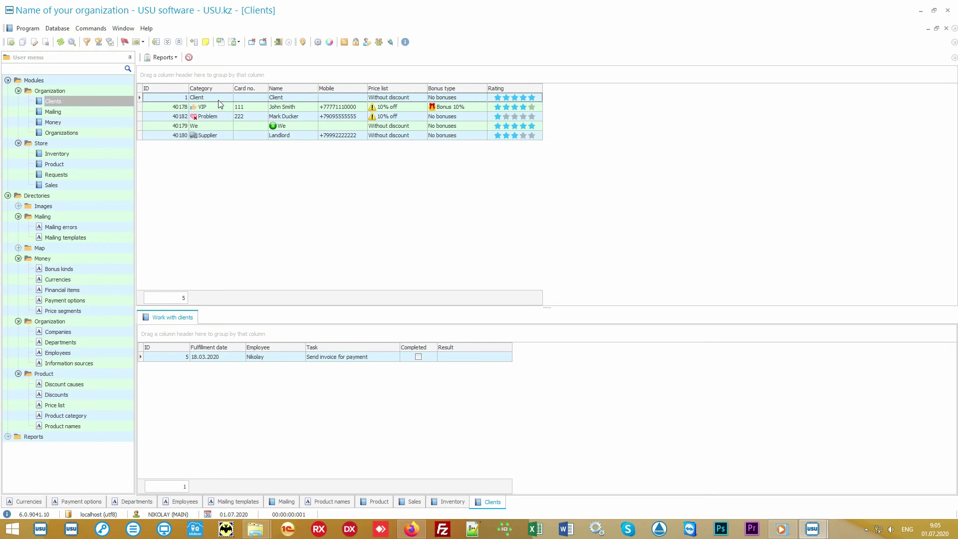
mouse_move(220, 95)
click(220, 109)
click(221, 118)
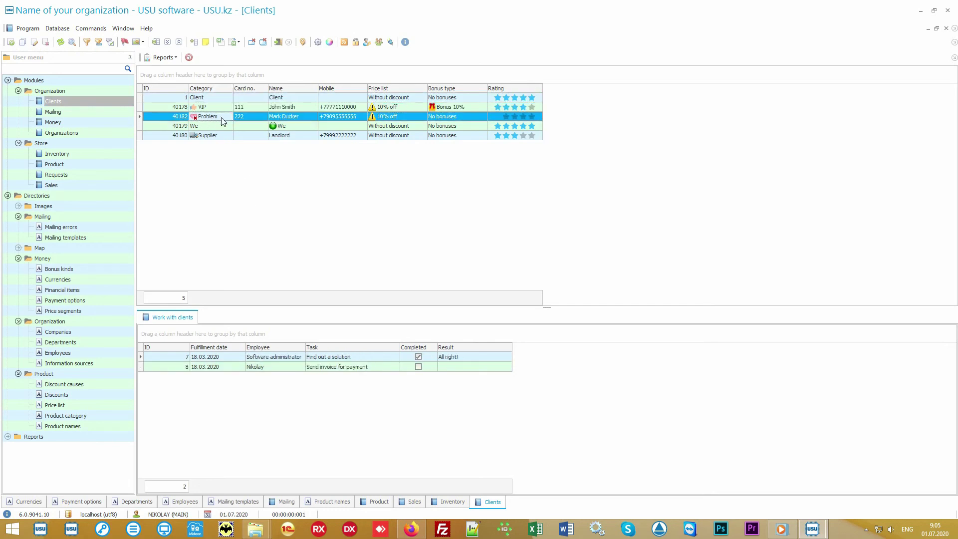
click(221, 137)
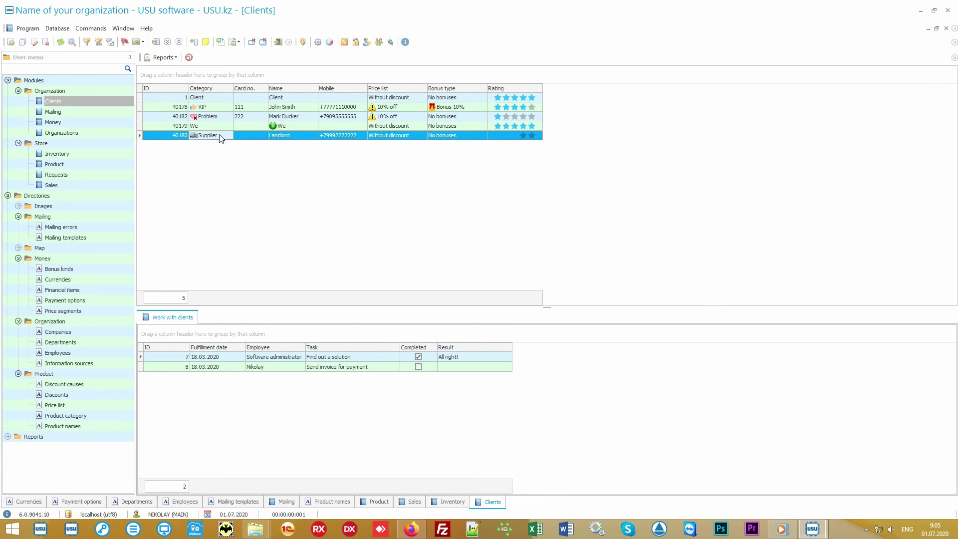
click(225, 109)
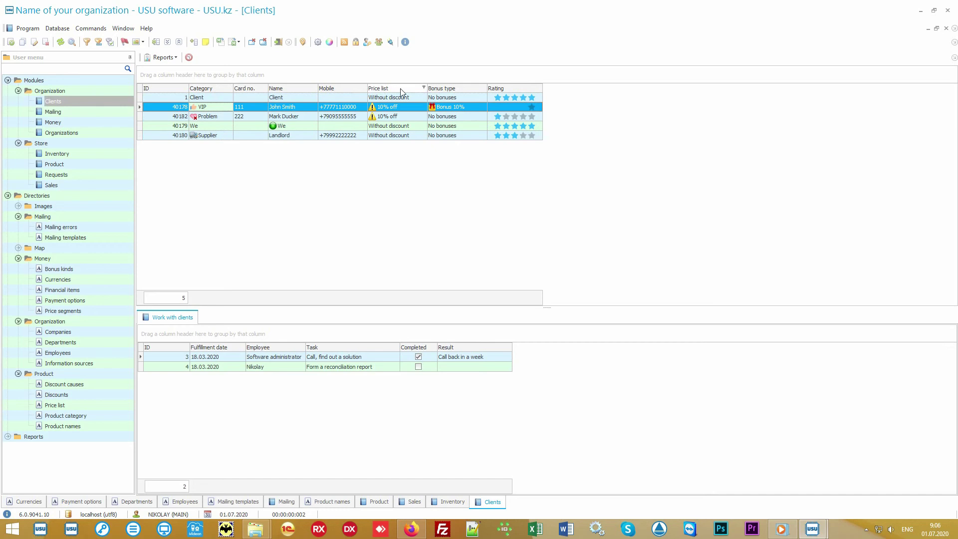
click(412, 99)
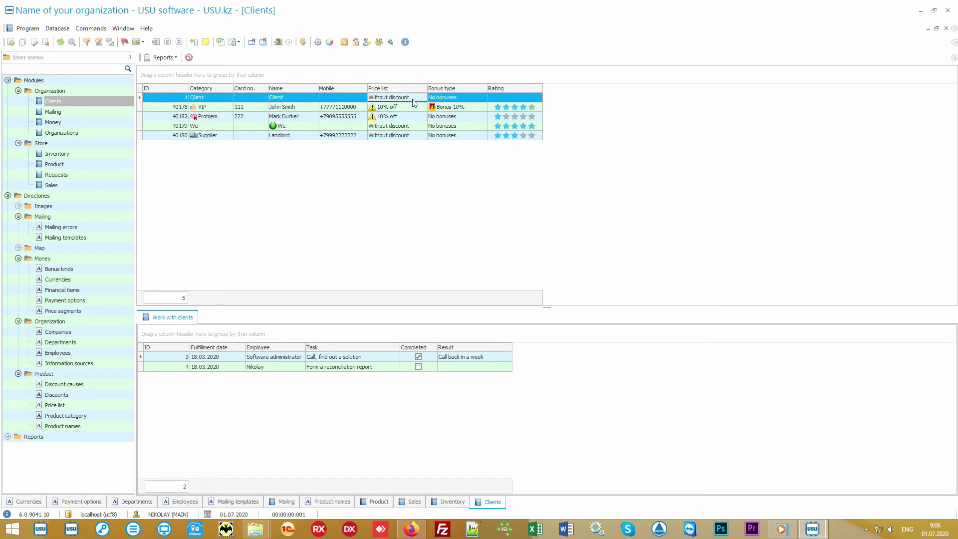
click(411, 106)
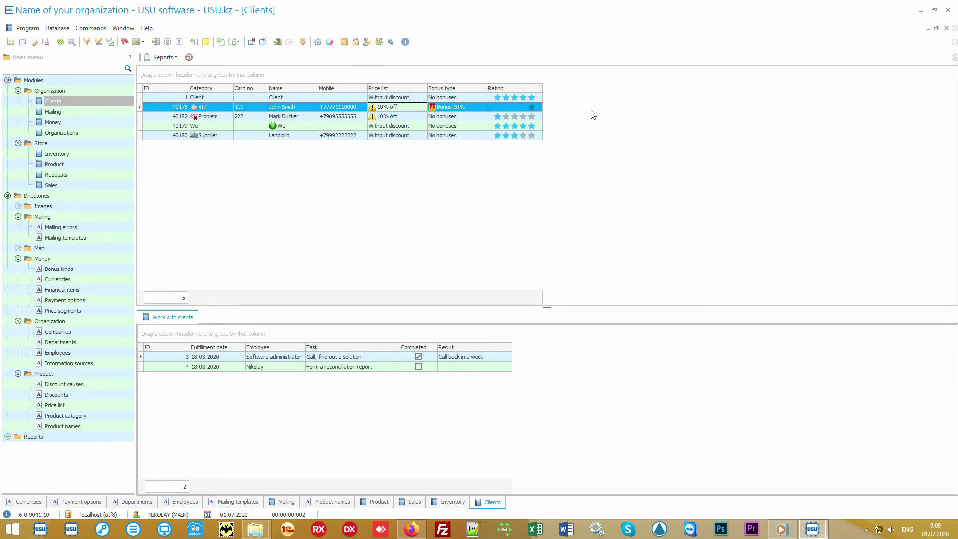
Drag the Information source column into the clients grid via Columns visibility
right_click(598, 108)
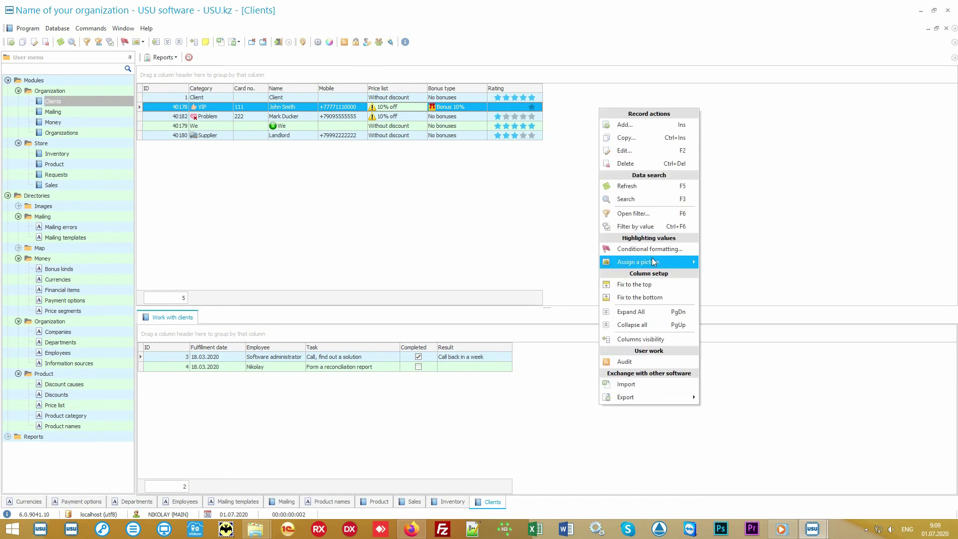
click(665, 337)
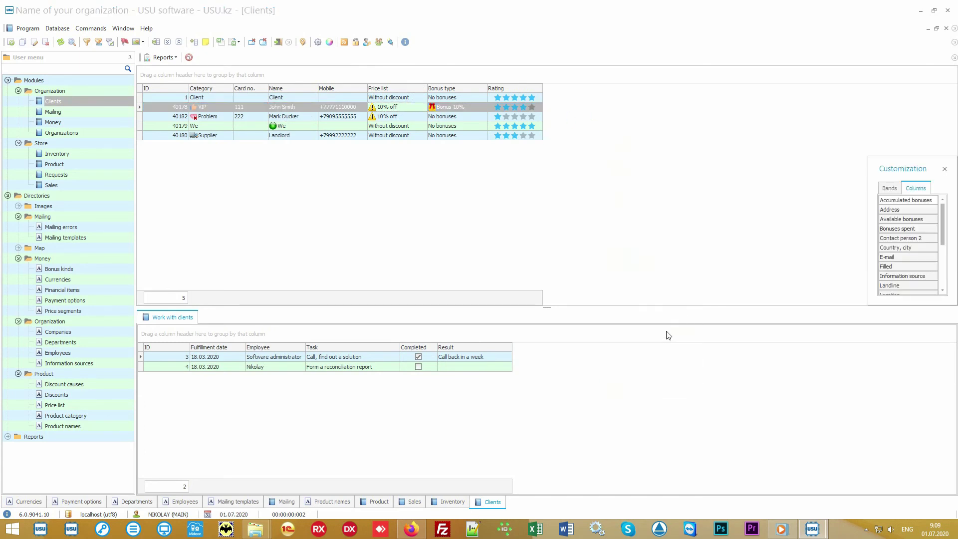
drag(869, 306, 739, 456)
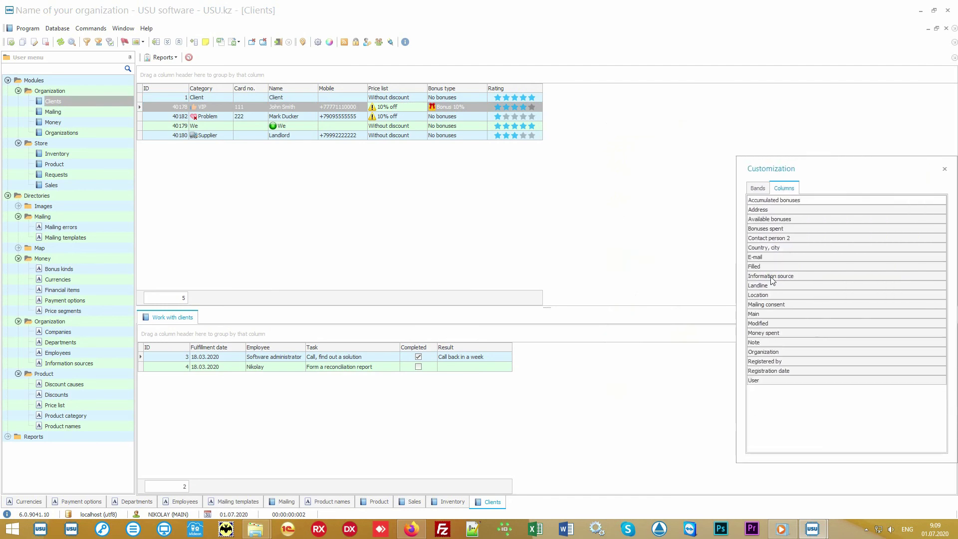
drag(772, 277, 549, 88)
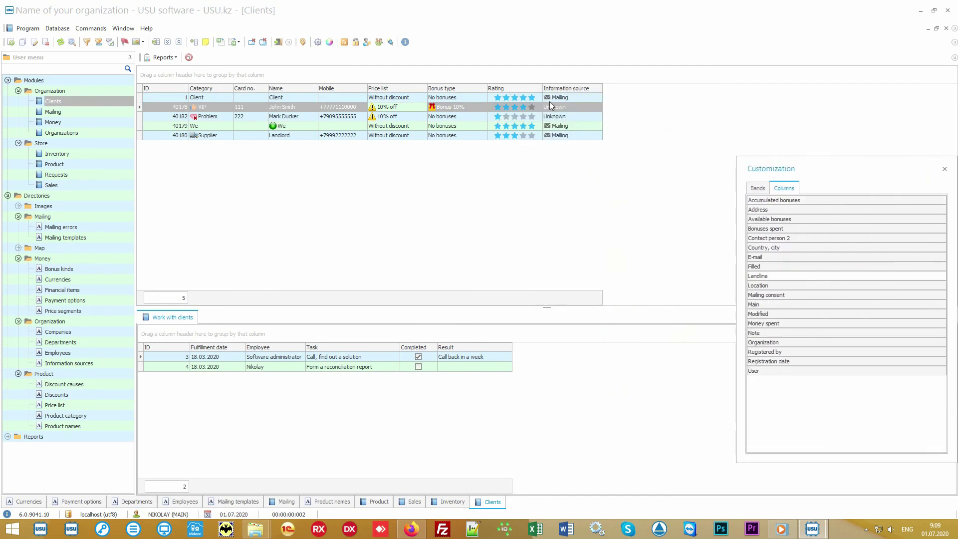
click(944, 169)
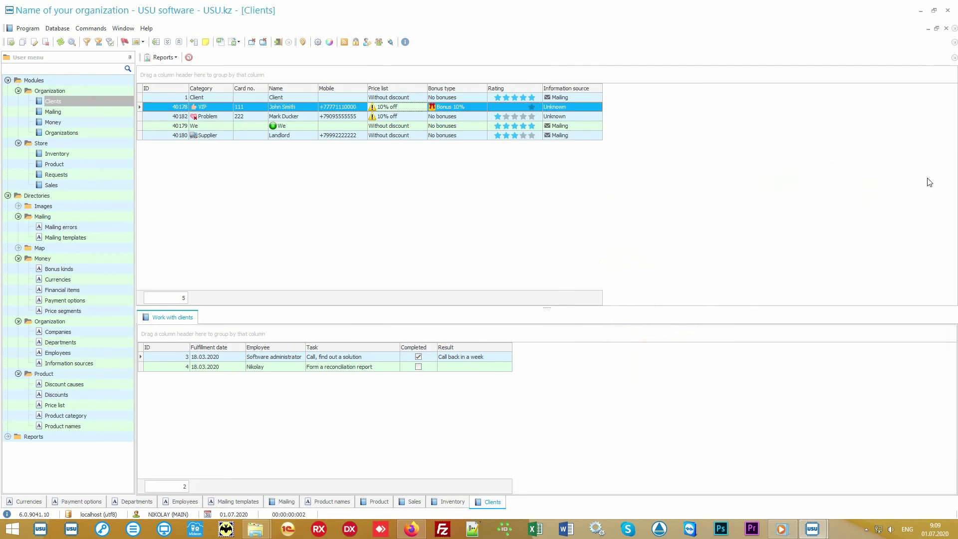
Recheck the basic Client's and VIP client's tasks and the VIP's Bonus 10% bonus type
click(593, 98)
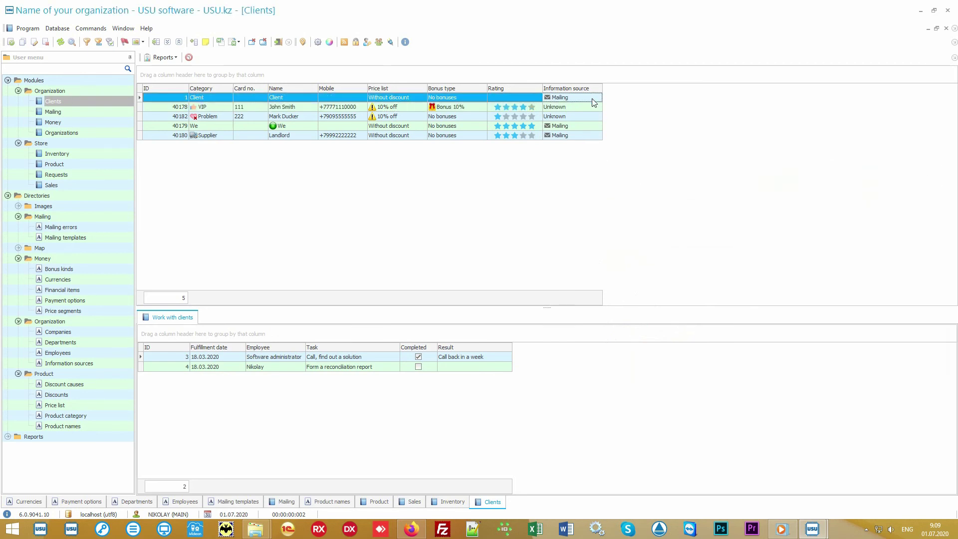
click(591, 108)
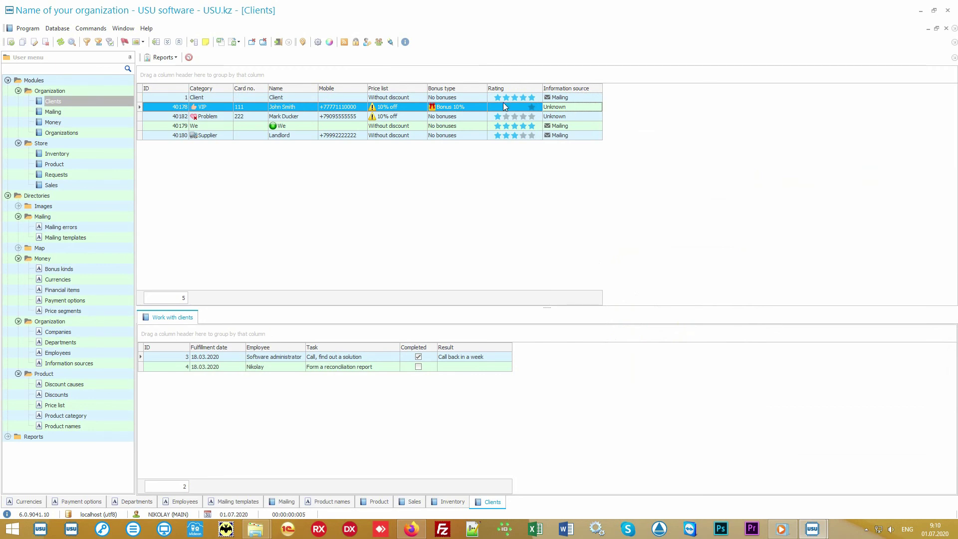
click(472, 106)
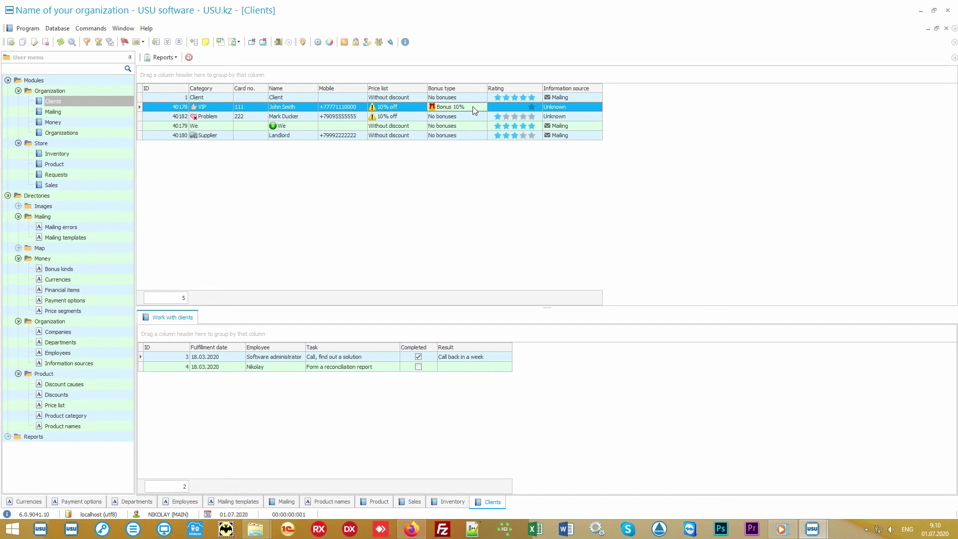
Generate the Mailing report from Reports > Mailing, then cancel the mailing dialog without sending
click(8, 196)
click(8, 206)
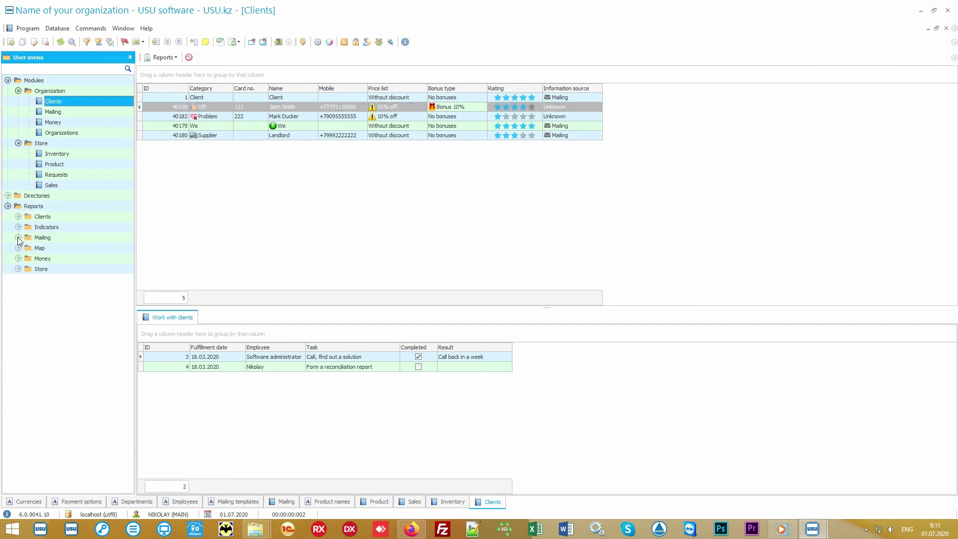
click(18, 237)
double_click(53, 249)
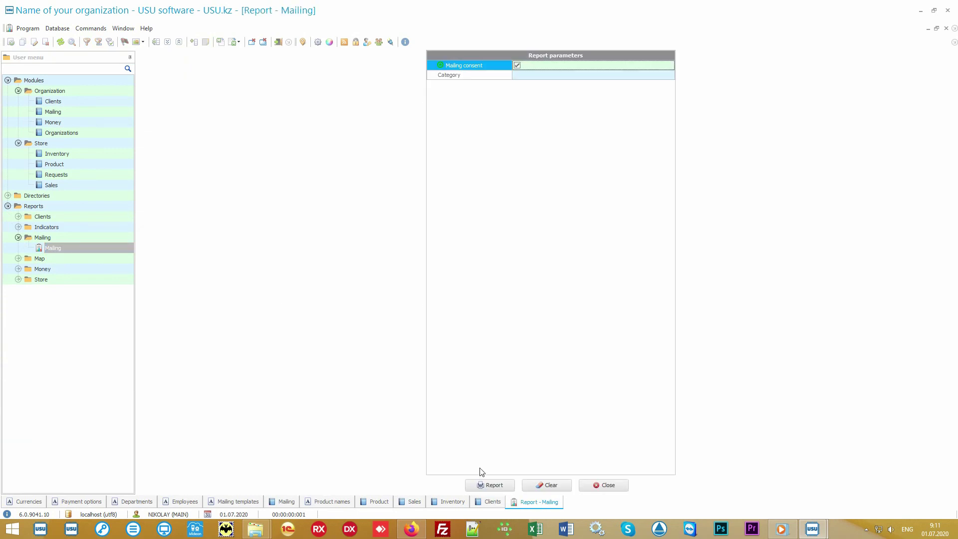
click(488, 485)
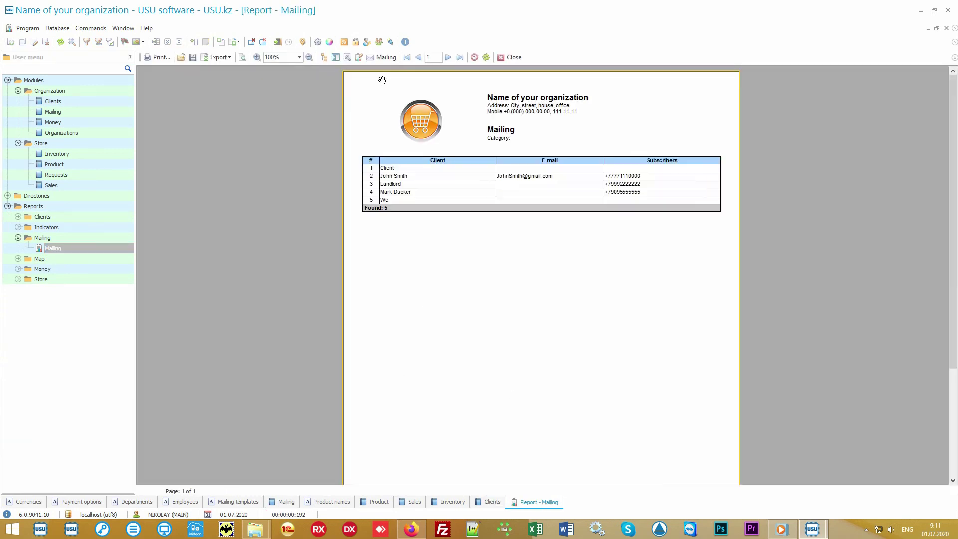
click(385, 57)
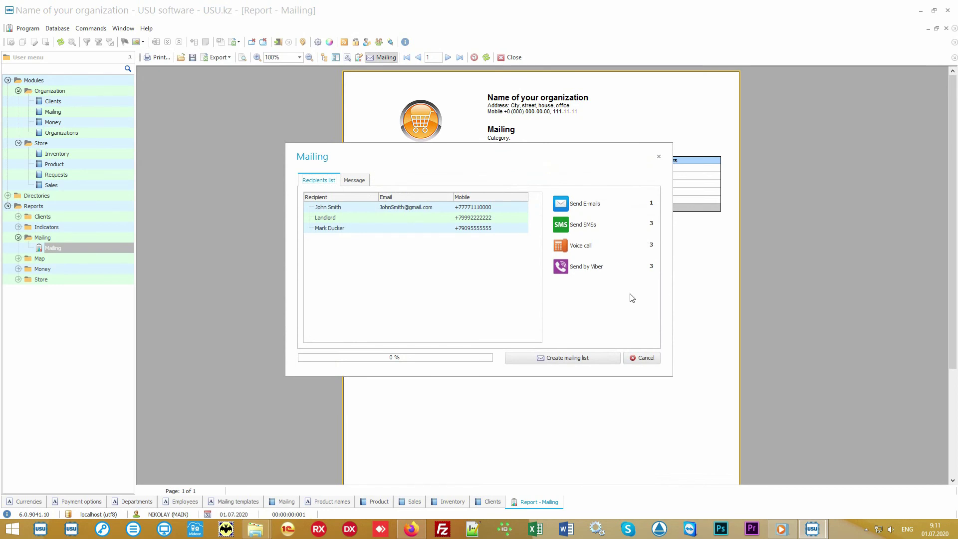
click(644, 358)
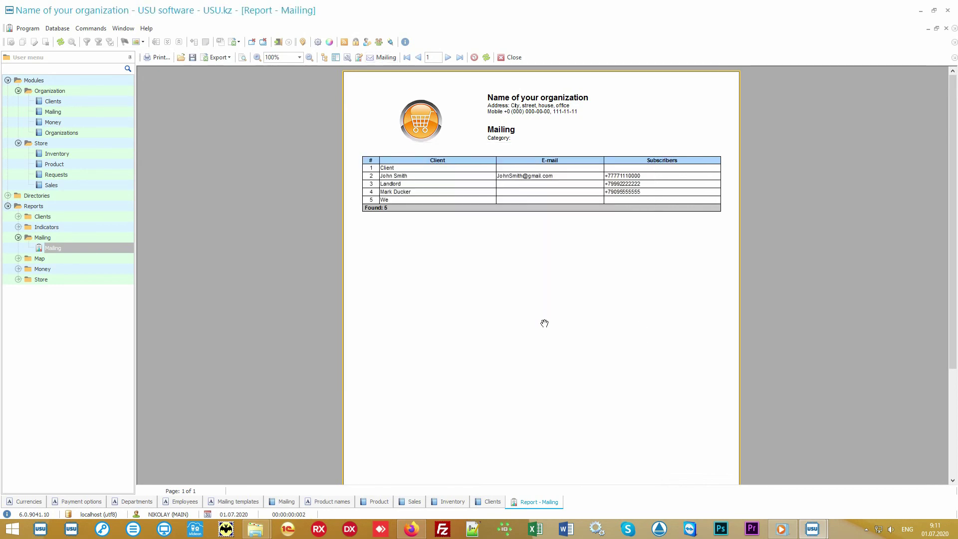
Generate the Salary report for 01.01.2010–31.12.2020 from Reports > Money, then return to Clients
click(103, 271)
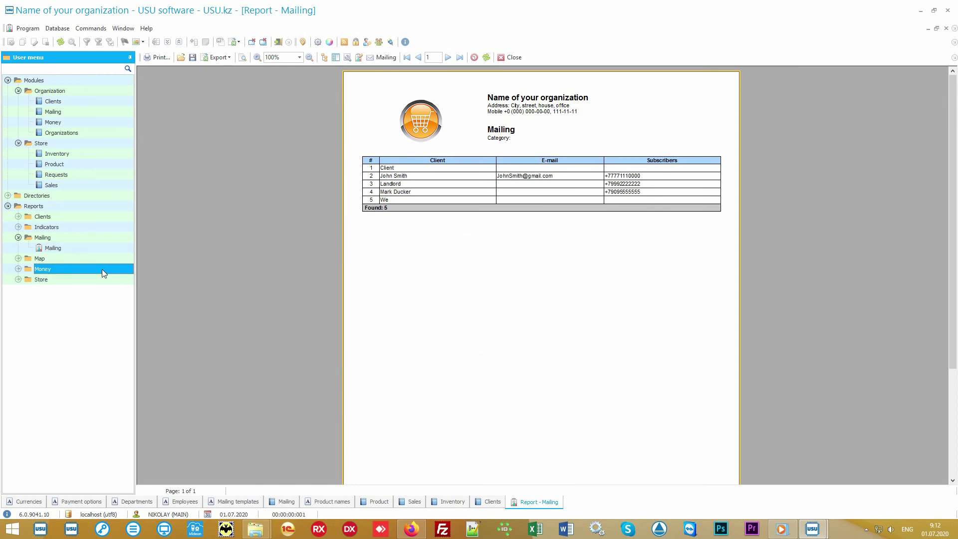
double_click(101, 268)
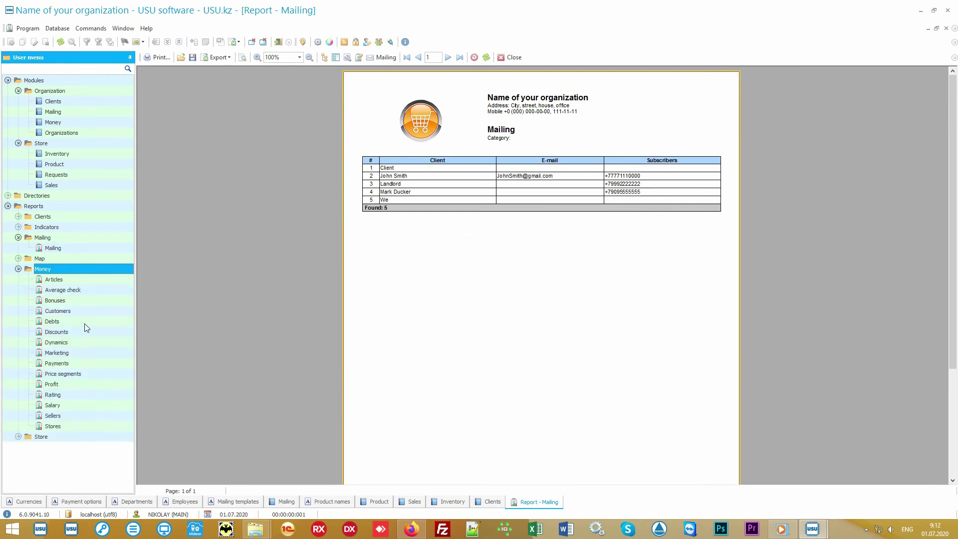
double_click(71, 405)
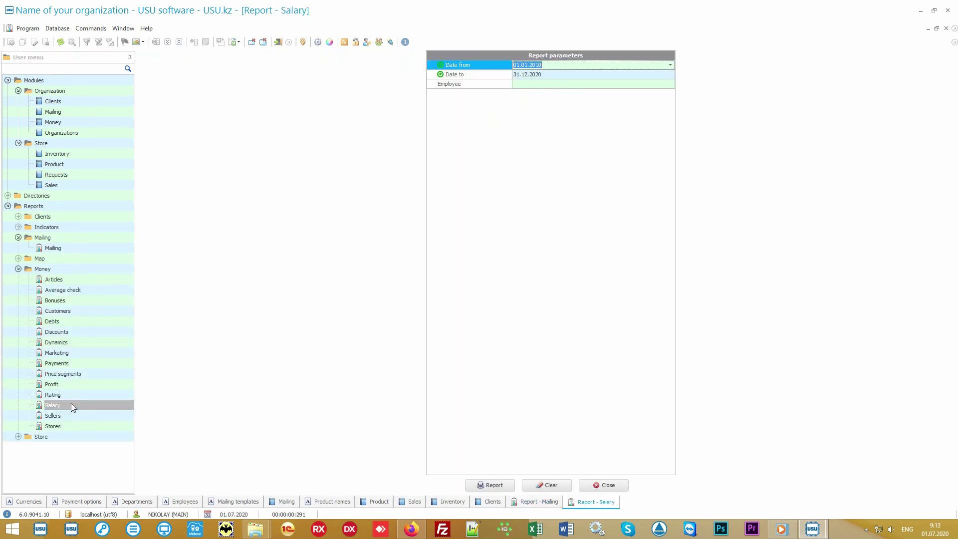
click(487, 484)
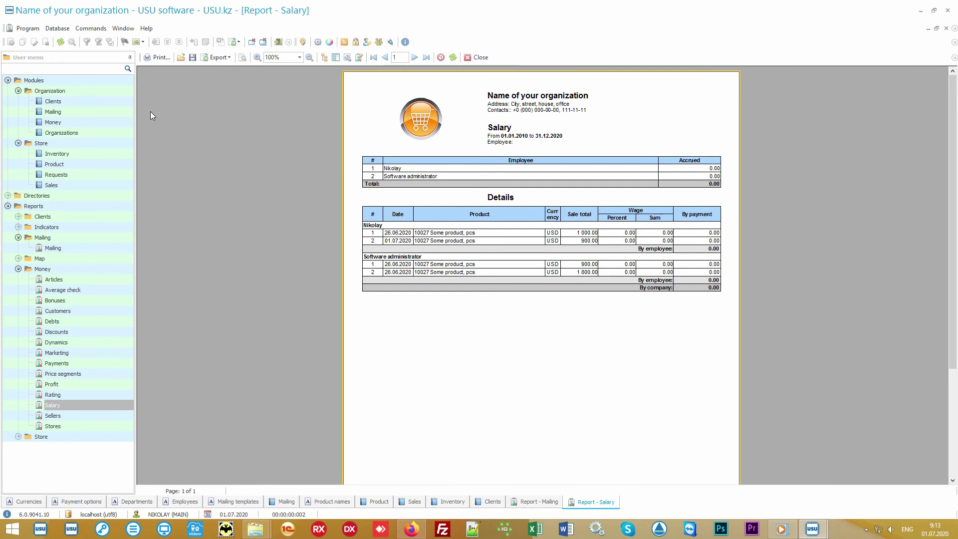
click(53, 101)
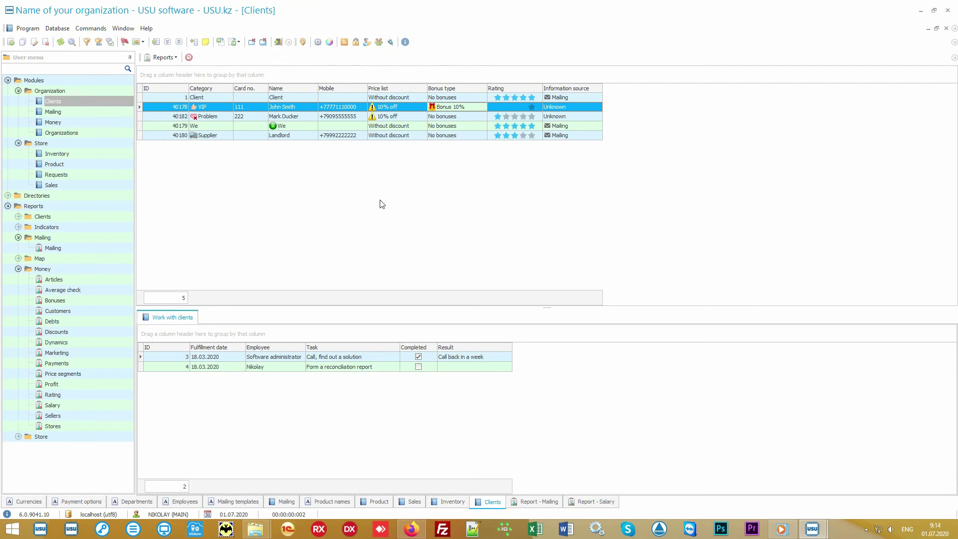
Collapse the Modules, Mailing and Money sections of the menu tree
click(17, 81)
click(8, 80)
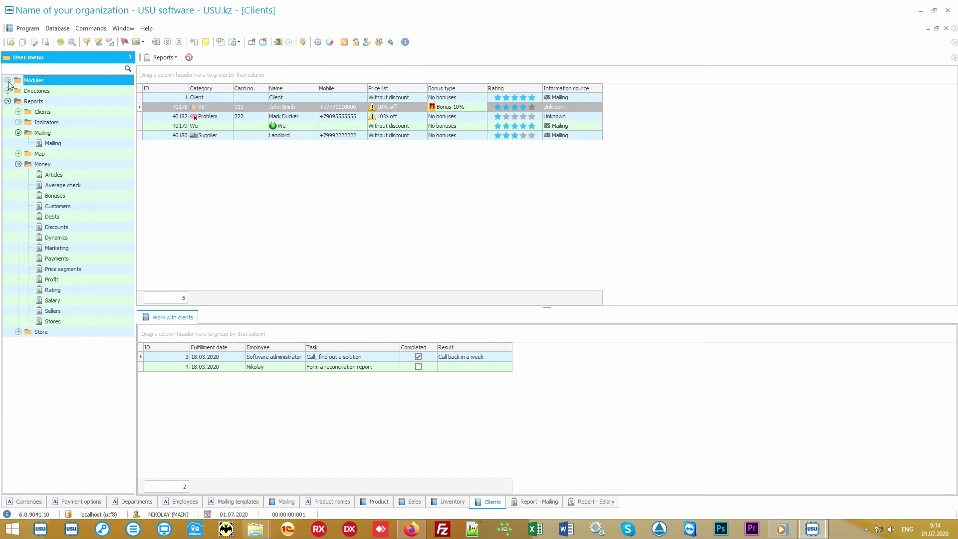
click(43, 134)
click(19, 133)
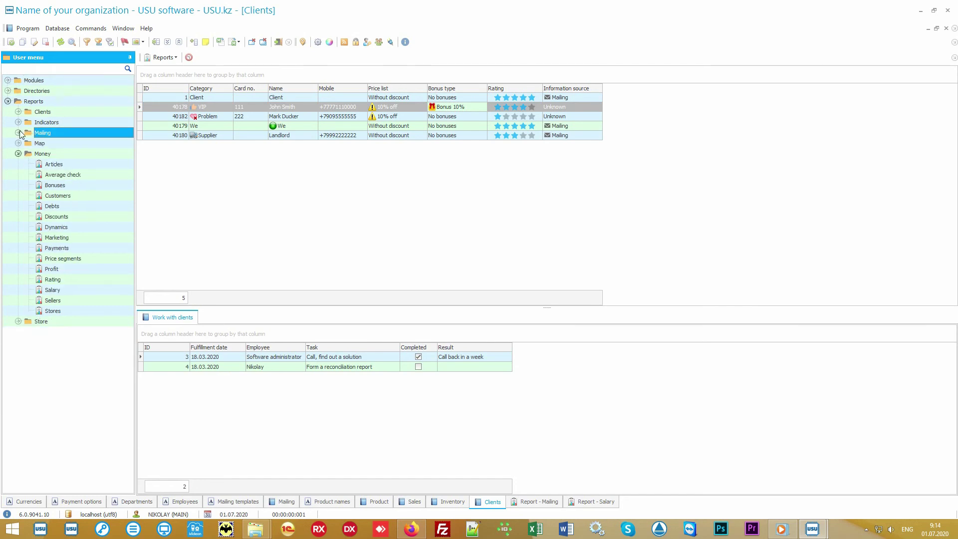
click(30, 154)
click(19, 153)
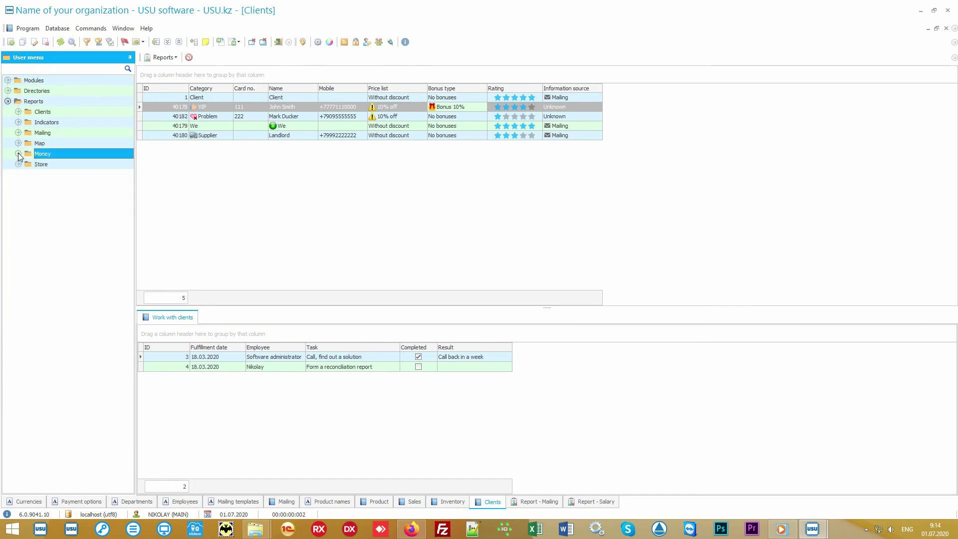
Generate the store Popularity report charting four products, then open the Rating report's parameters
double_click(50, 165)
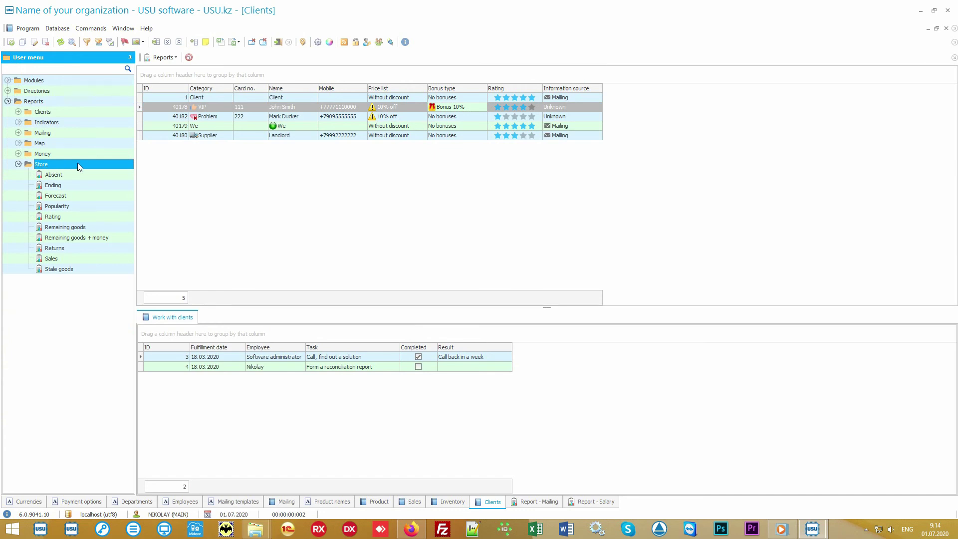
double_click(80, 206)
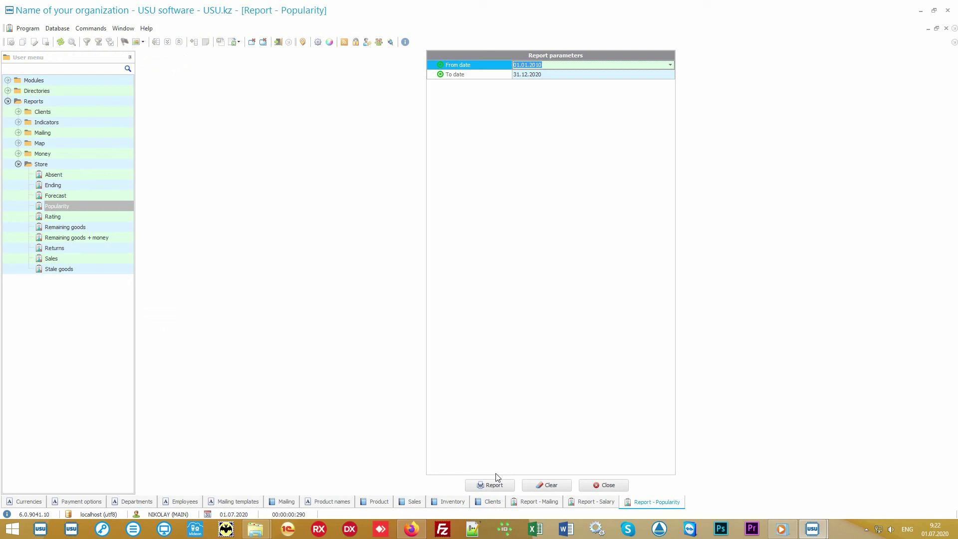
click(494, 484)
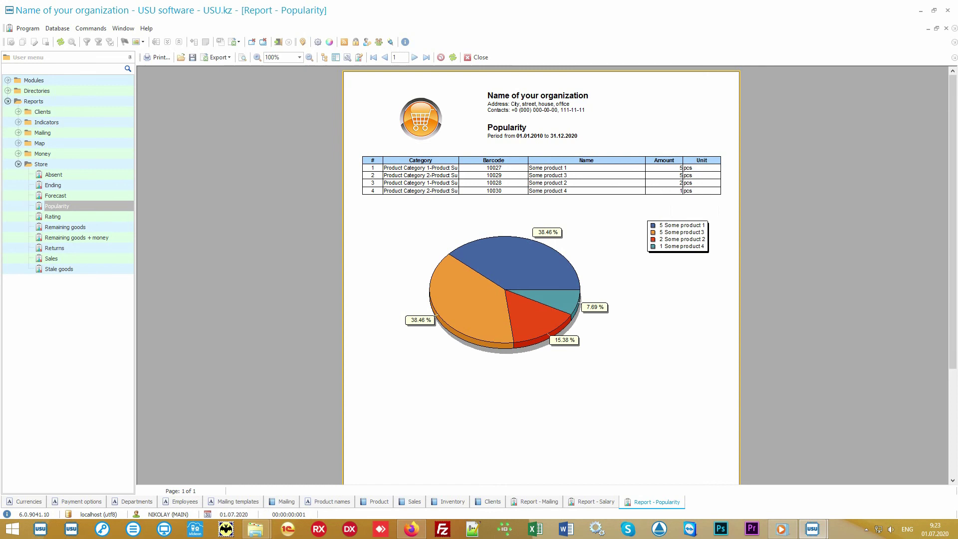
click(91, 217)
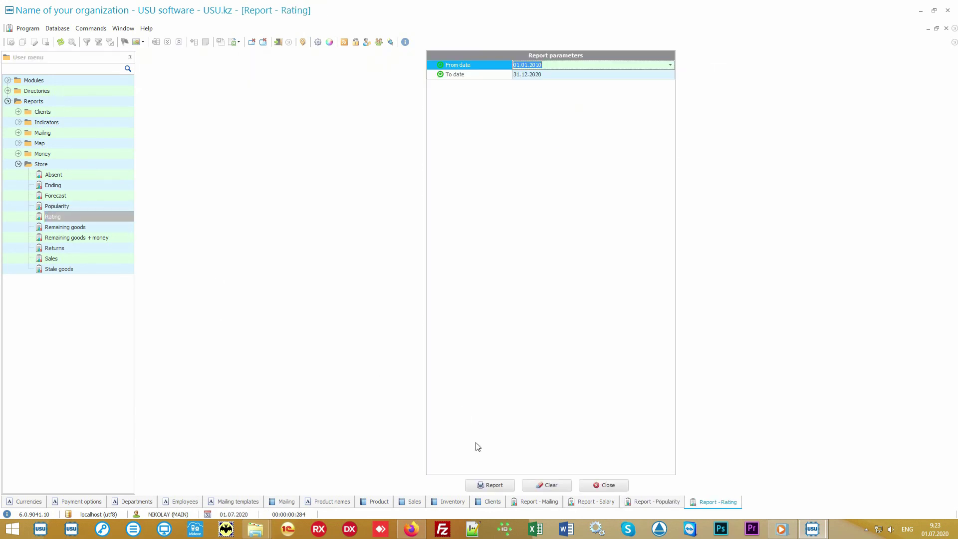
Generate the Rating report (sums 4 600.00 down to 1 100.00) and compare it with Popularity
click(490, 485)
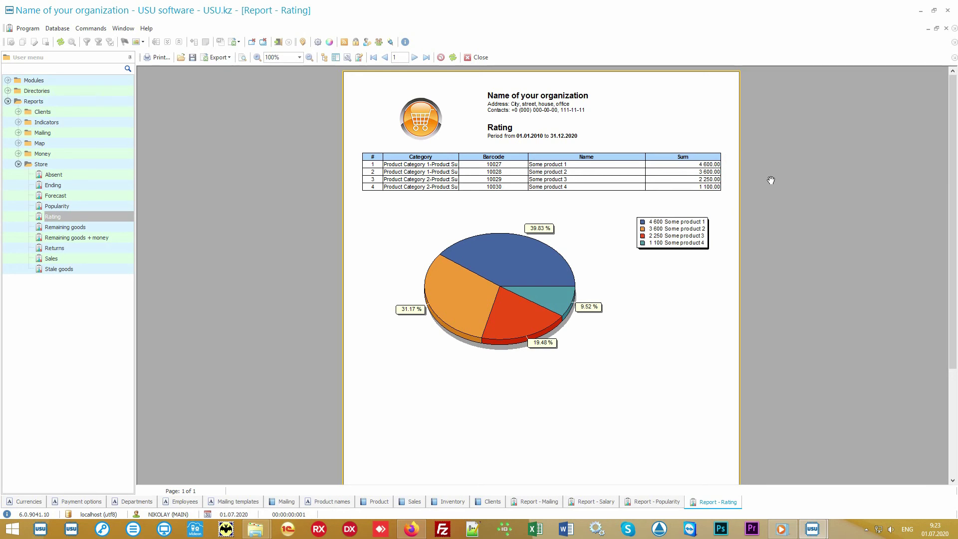
click(651, 501)
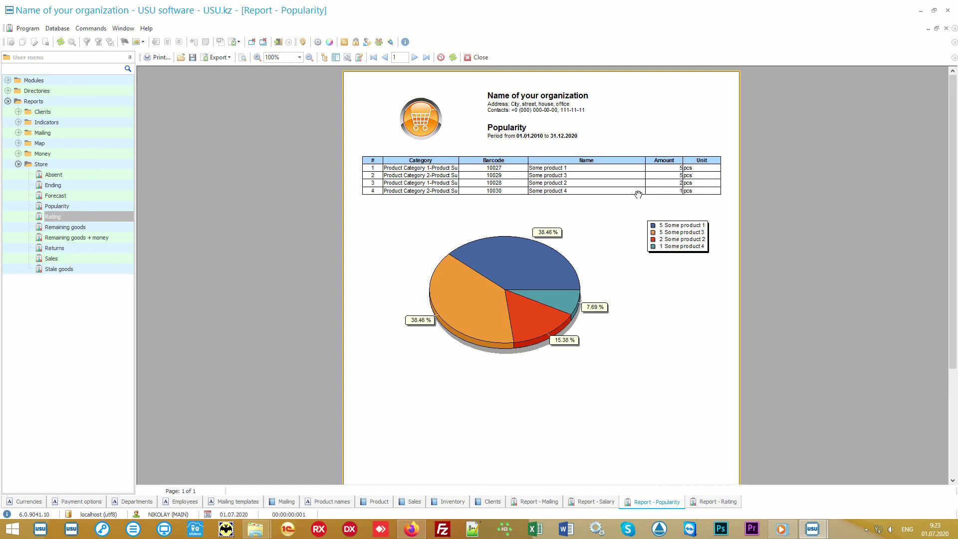
click(703, 506)
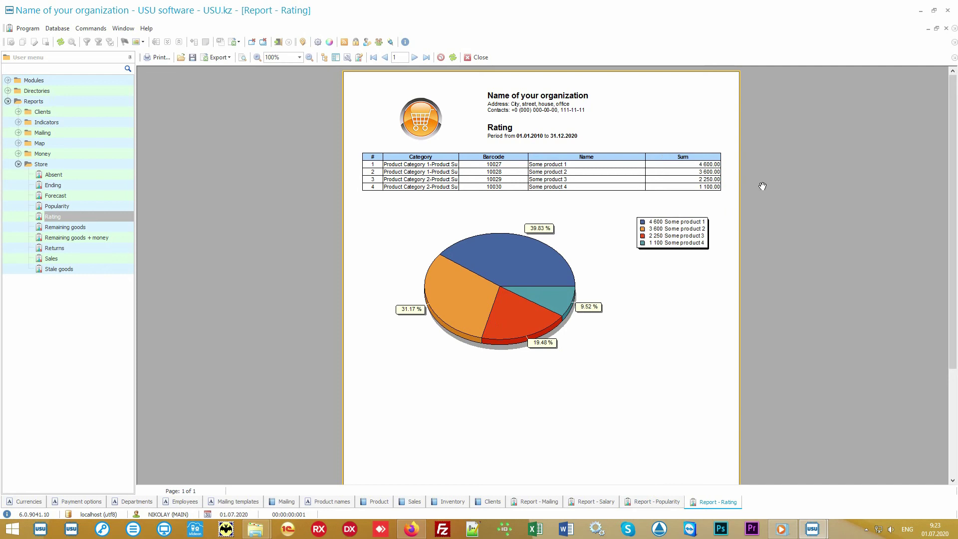
Generate the Sales report for the full period, then reopen it and clear both dates
click(88, 257)
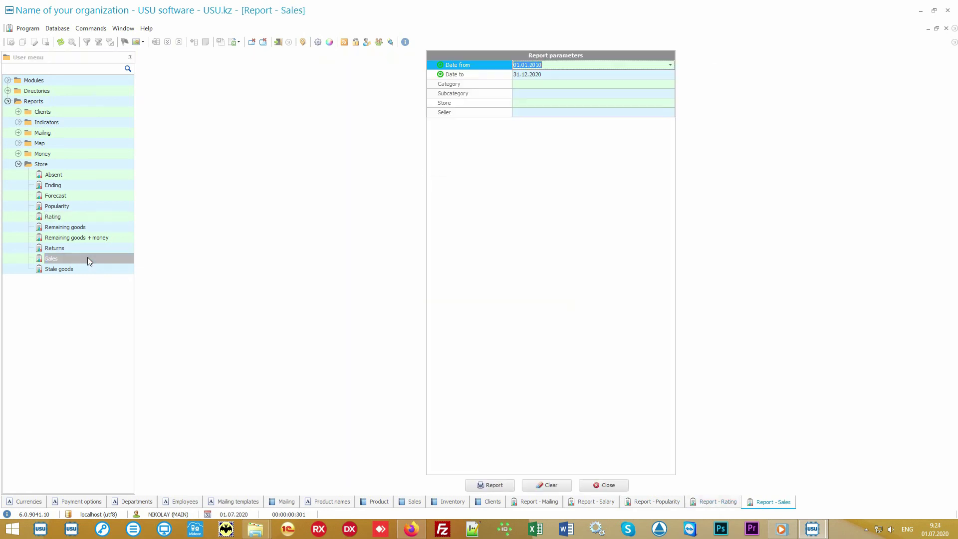
click(491, 482)
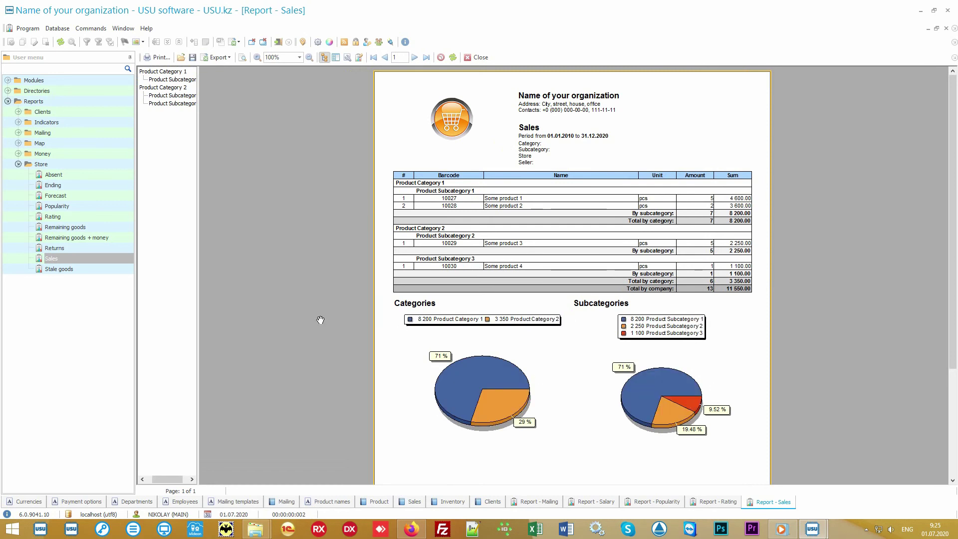
double_click(97, 256)
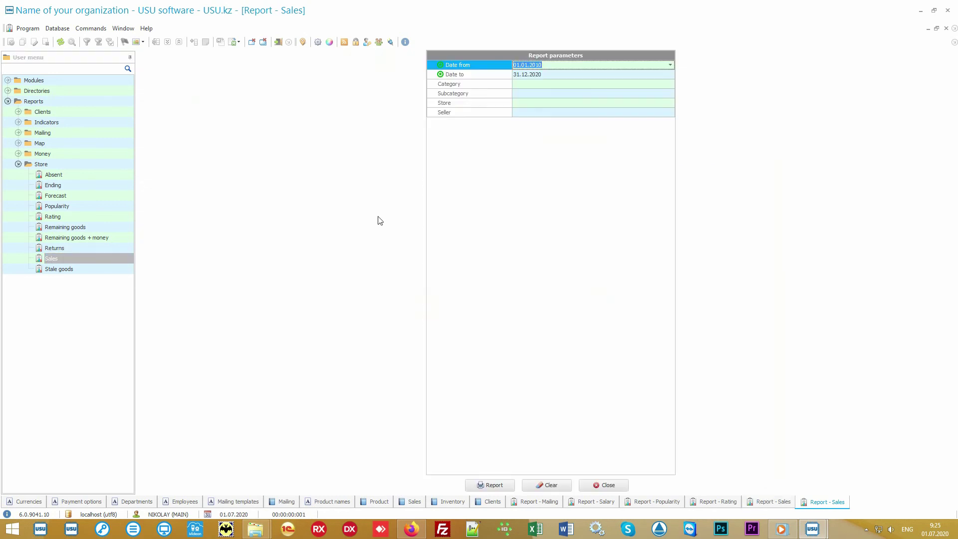
key(Delete)
key(Down)
key(Delete)
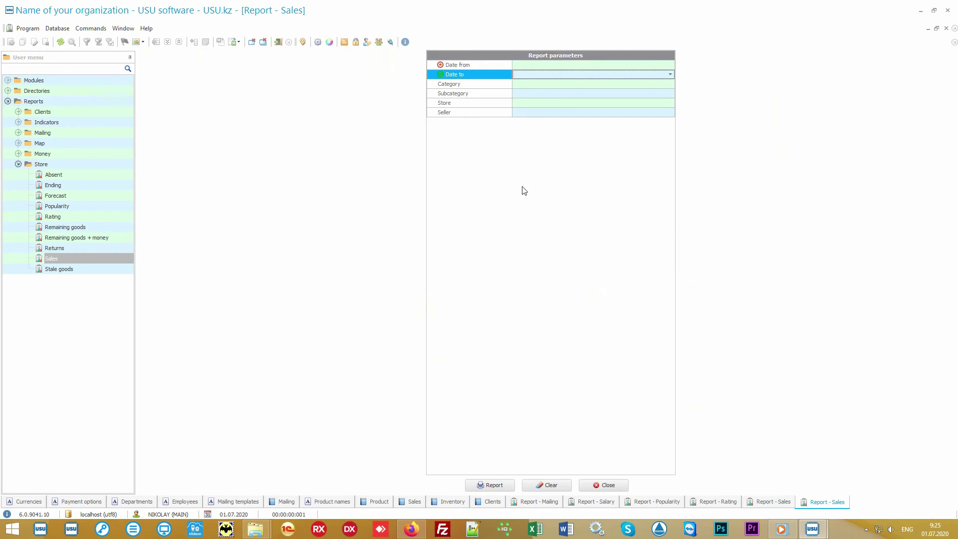
key(Up)
Set the dates to 01.07.2020–05.07.2020 and generate the Sales report totalling 2 000.00
click(671, 64)
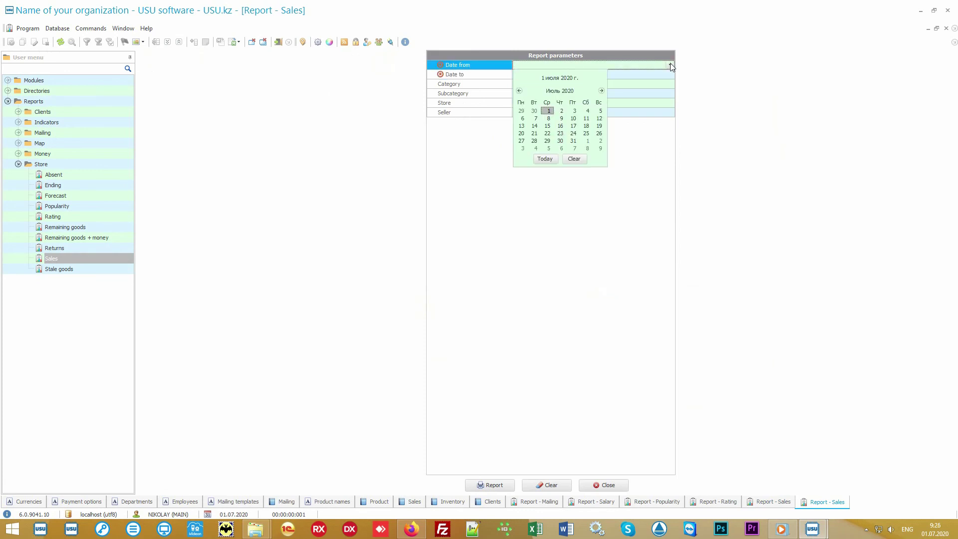
click(545, 159)
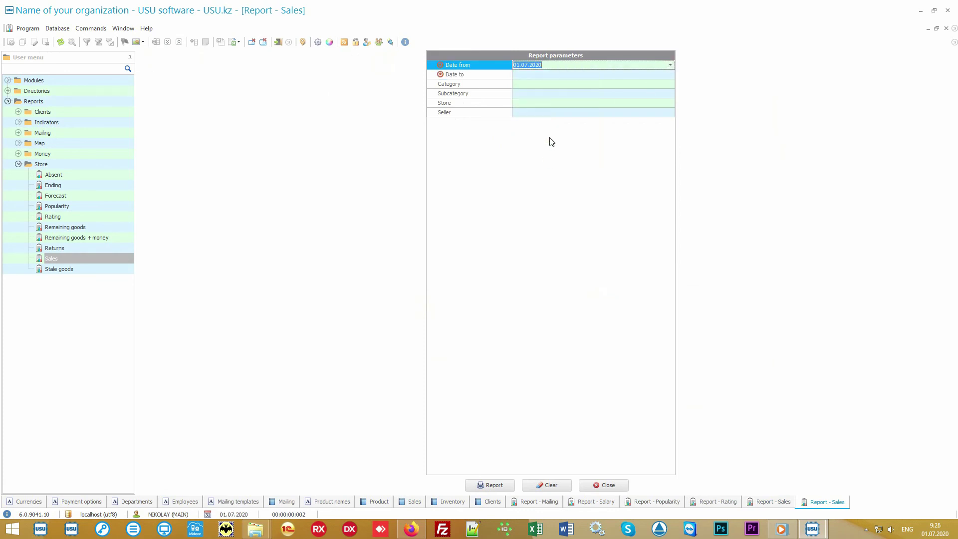
click(544, 75)
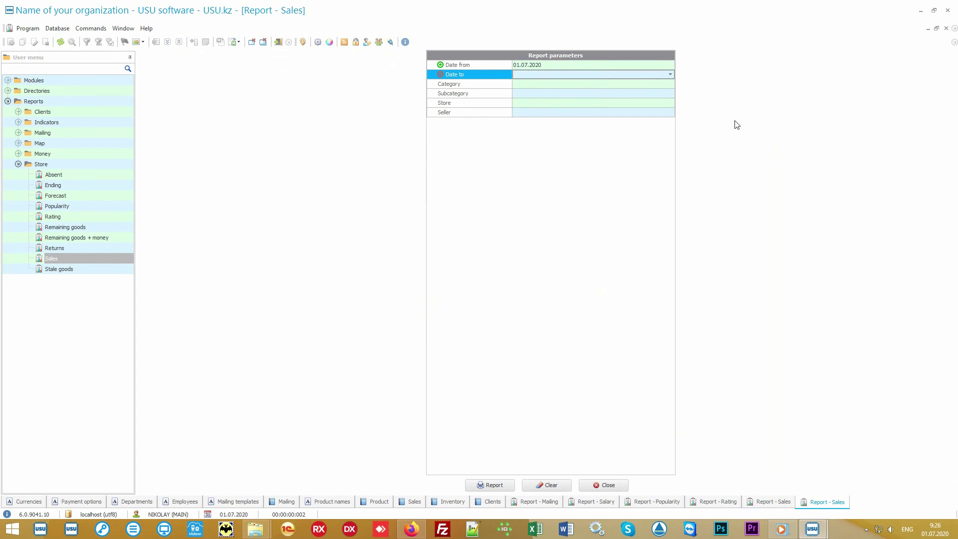
text(05072020)
key(Return)
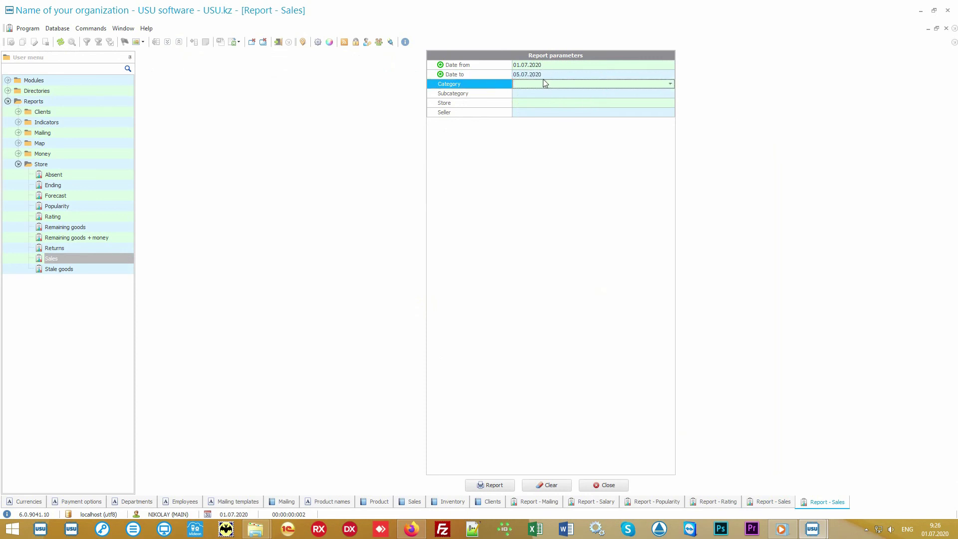
click(497, 486)
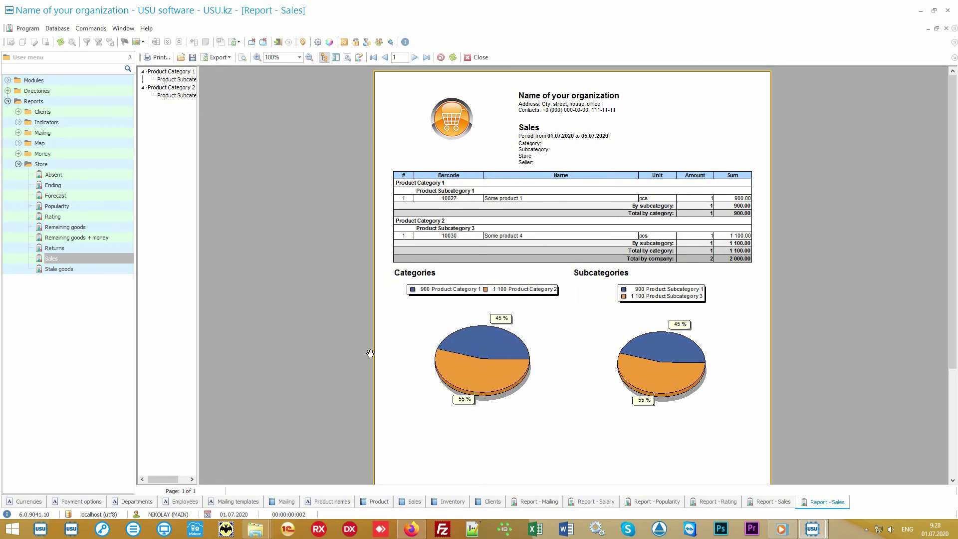
click(75, 165)
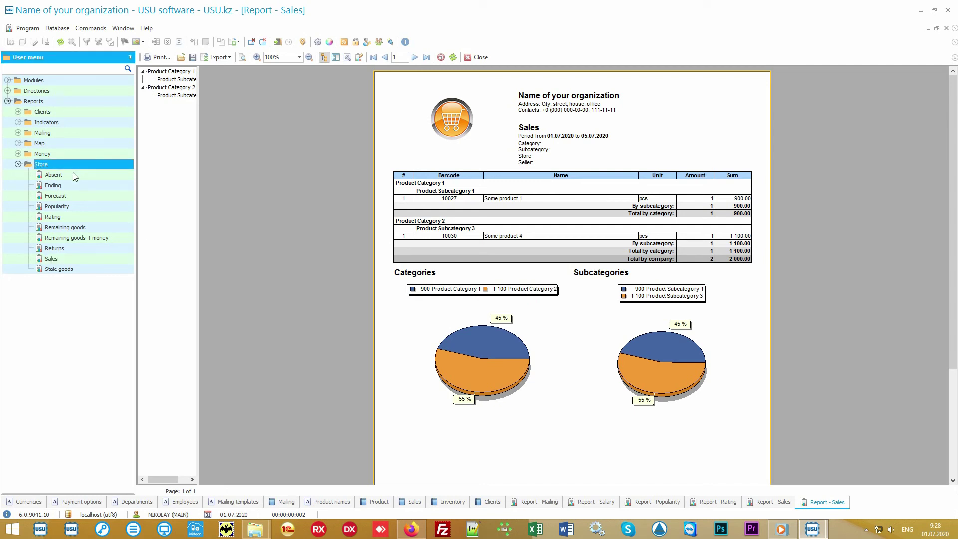
key(Down)
key(Down)
key(Down)
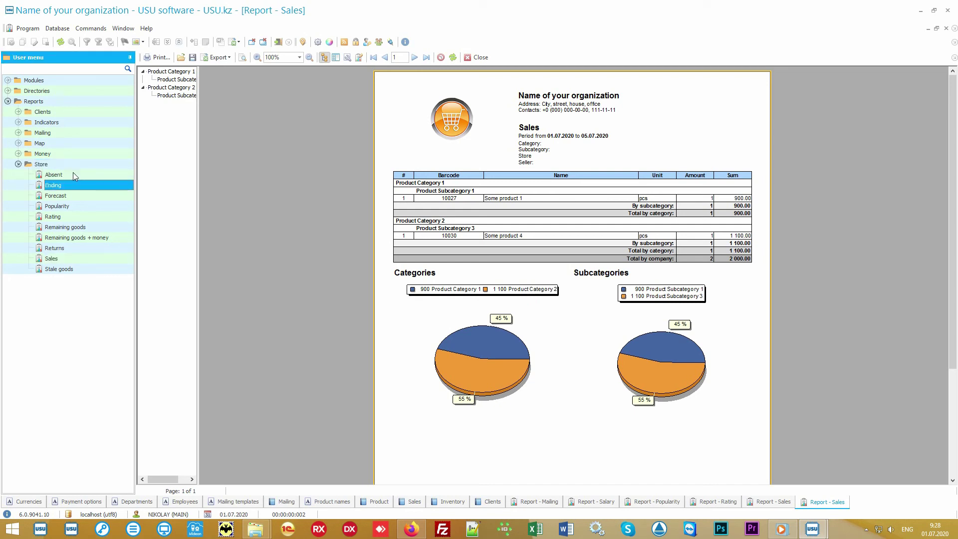
key(Down)
key(Down)
key(Down)
key(Down)
key(Down)
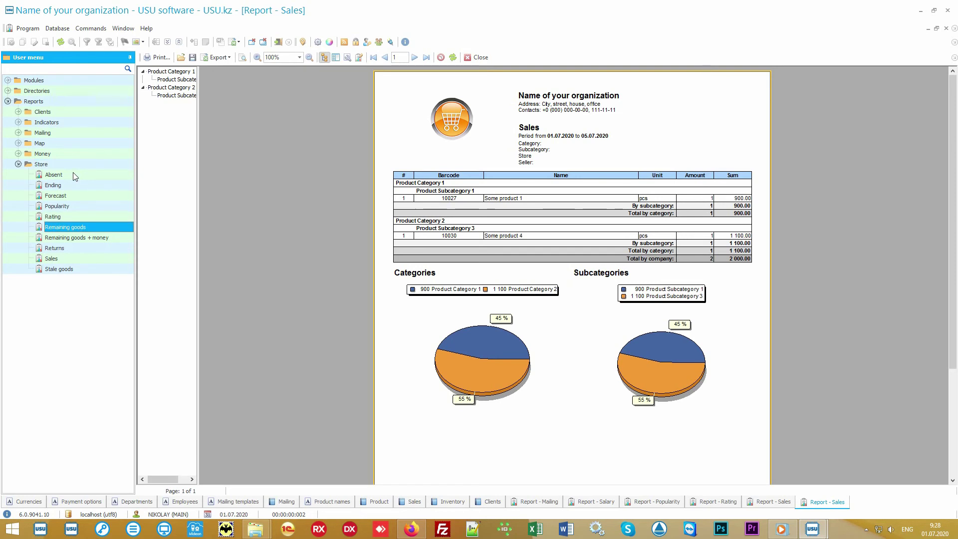
key(Down)
key(Down)
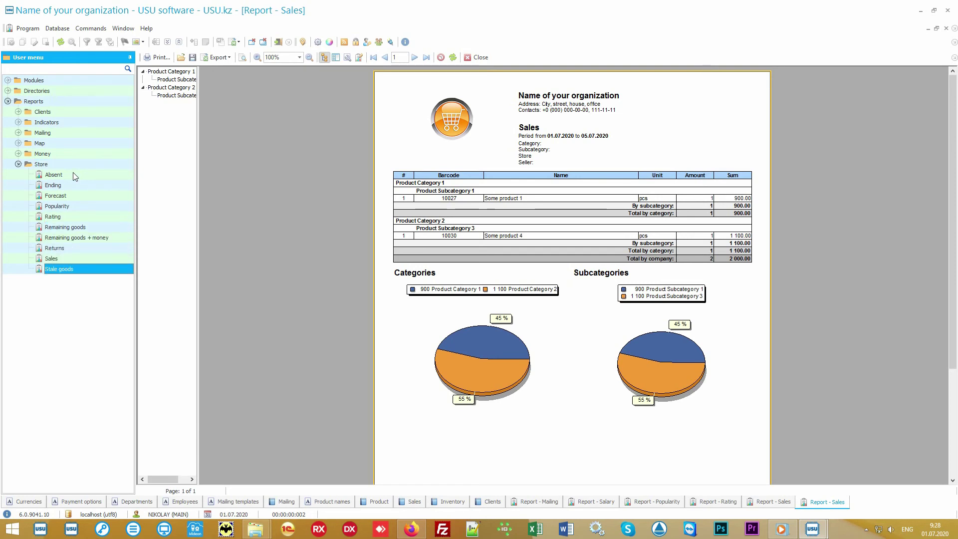
click(18, 154)
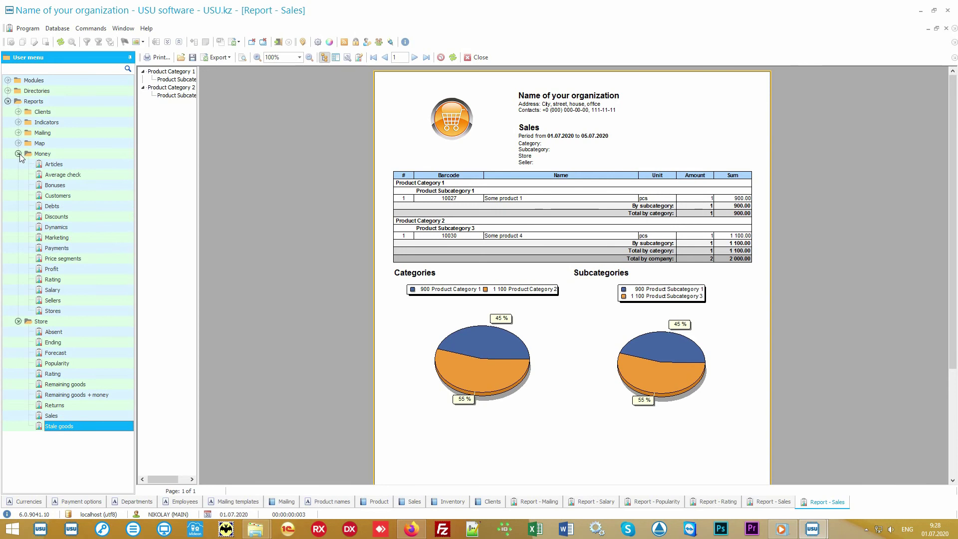
click(18, 154)
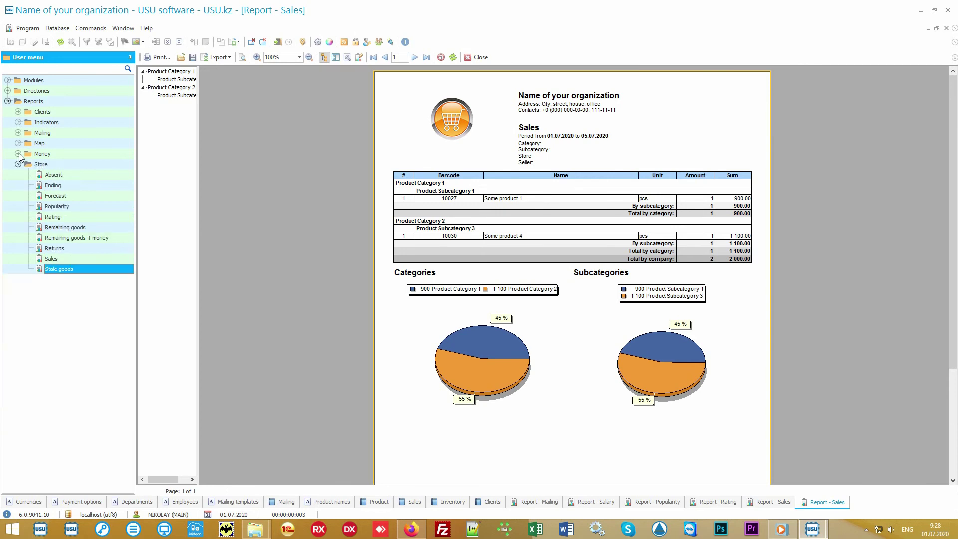
click(61, 164)
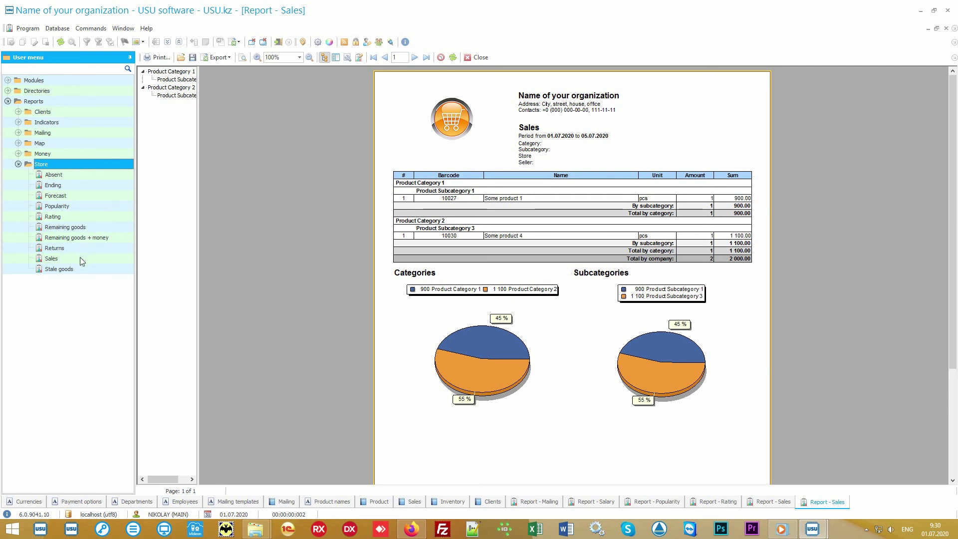
double_click(52, 258)
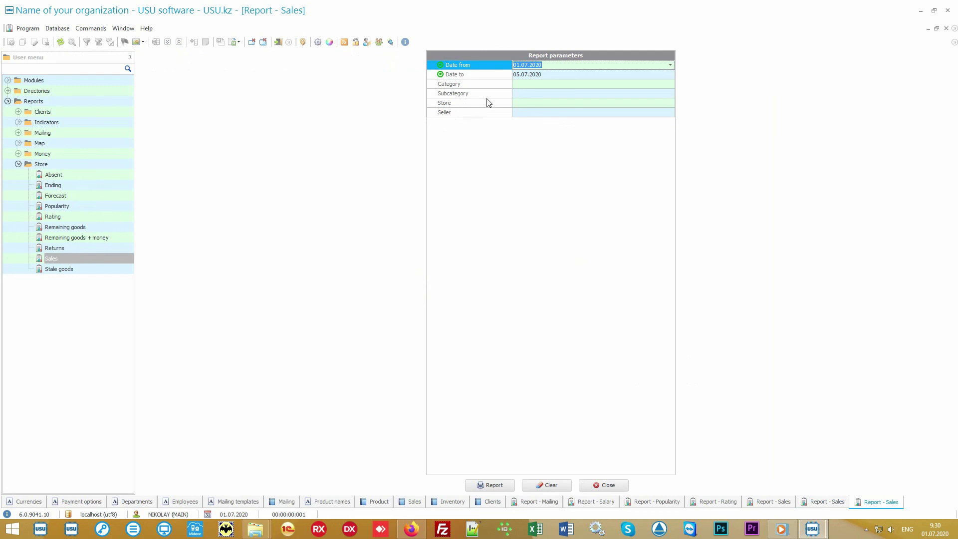
click(493, 76)
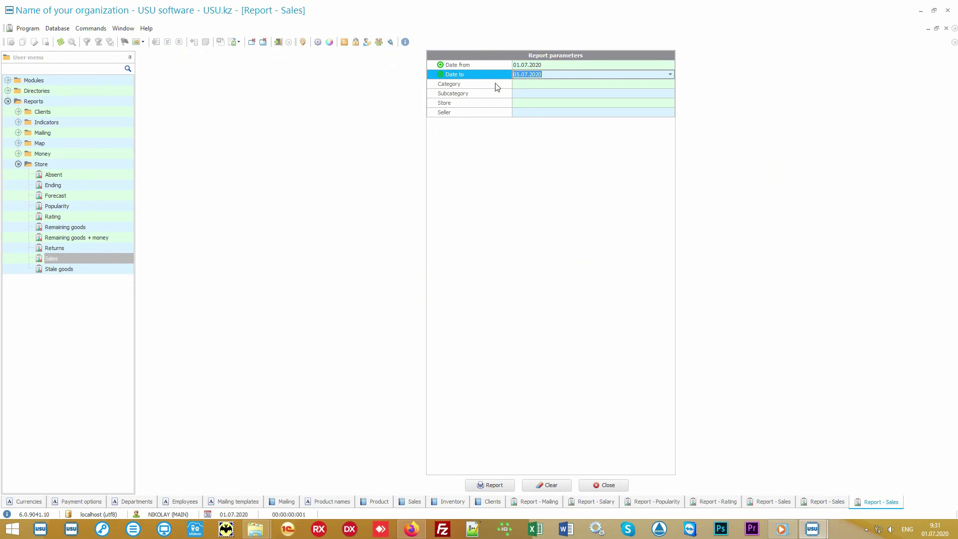
click(496, 86)
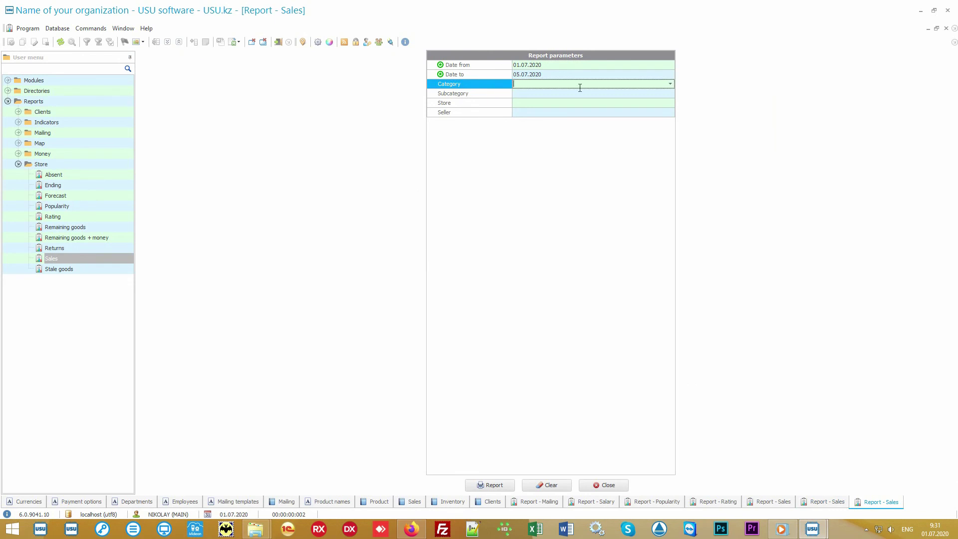
click(670, 85)
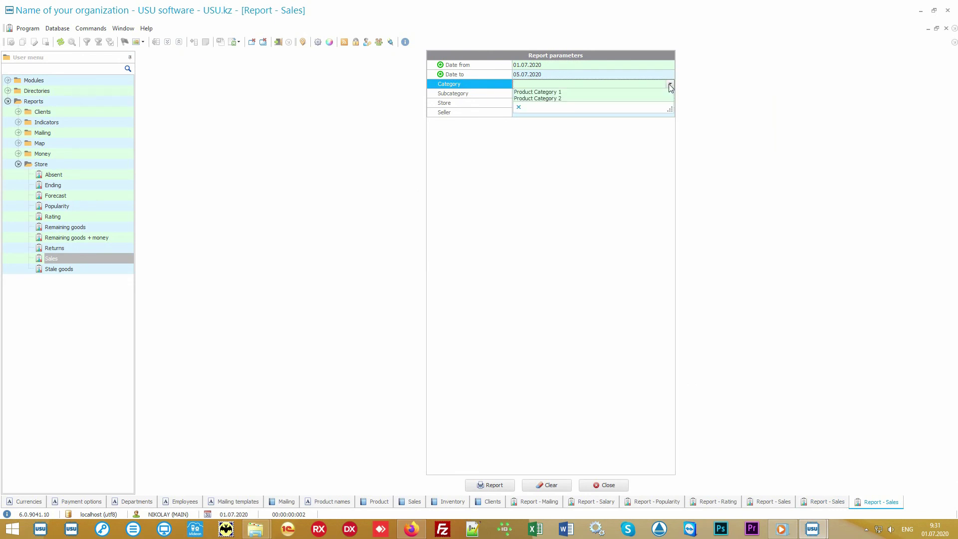
click(670, 86)
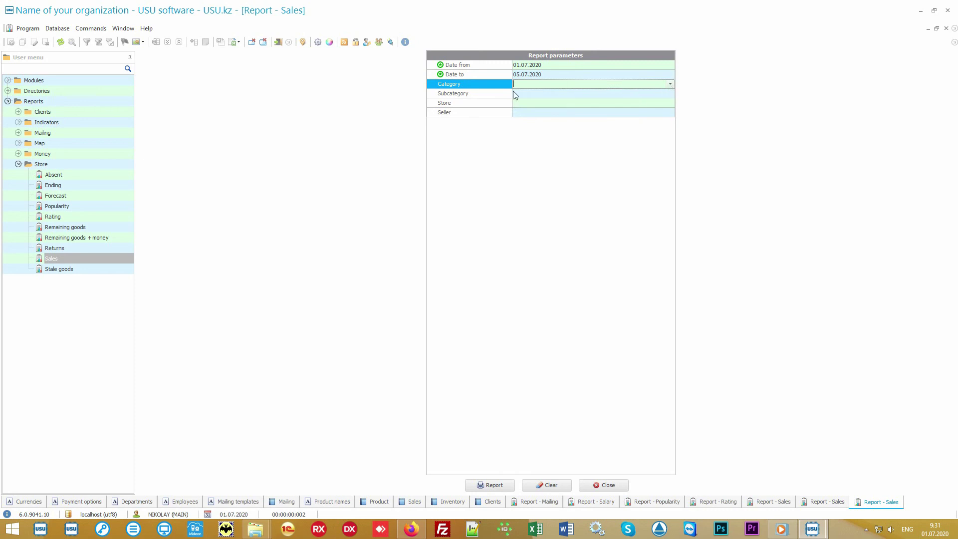
click(495, 97)
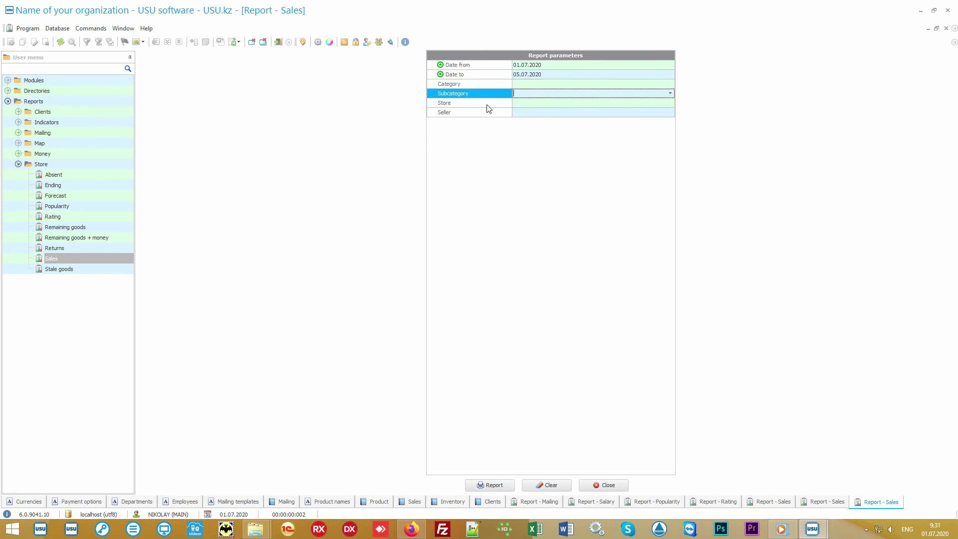
click(488, 105)
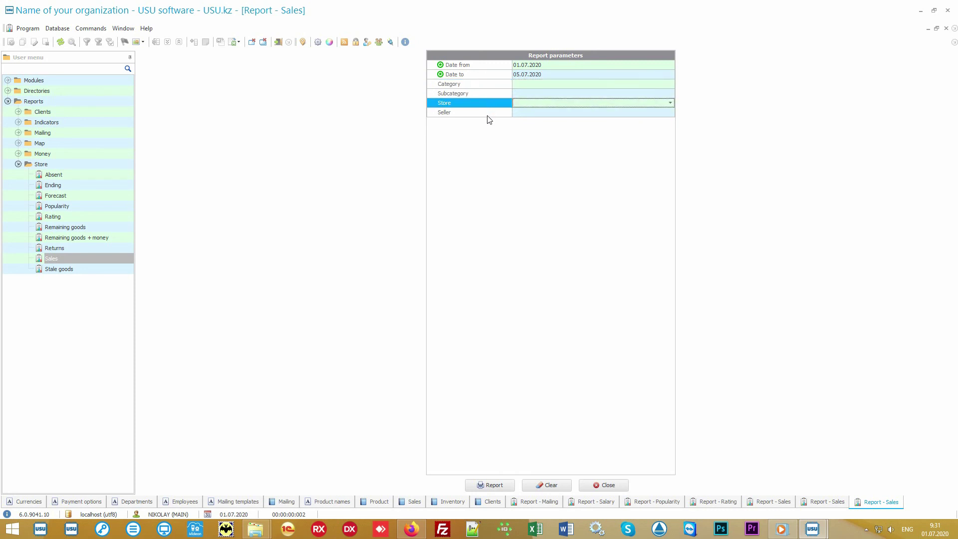
click(488, 115)
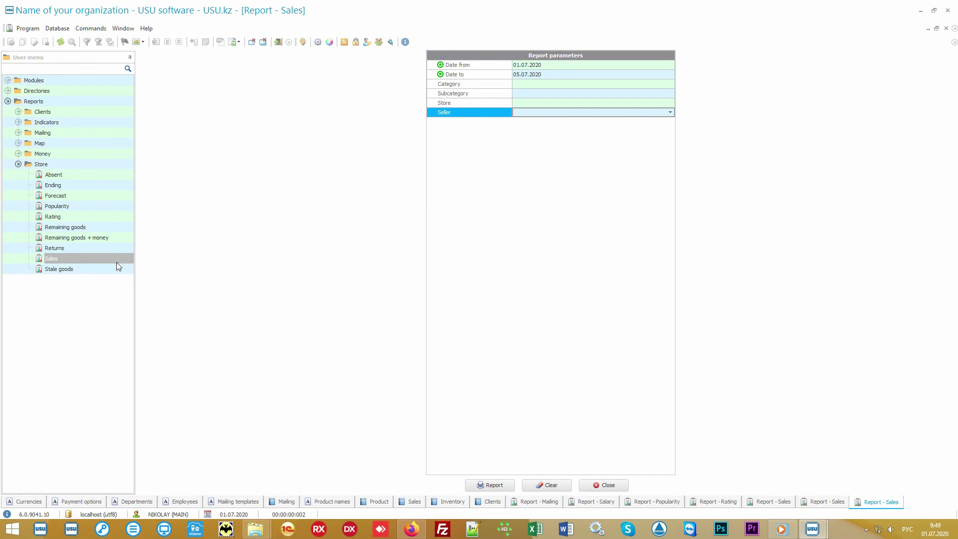
click(89, 269)
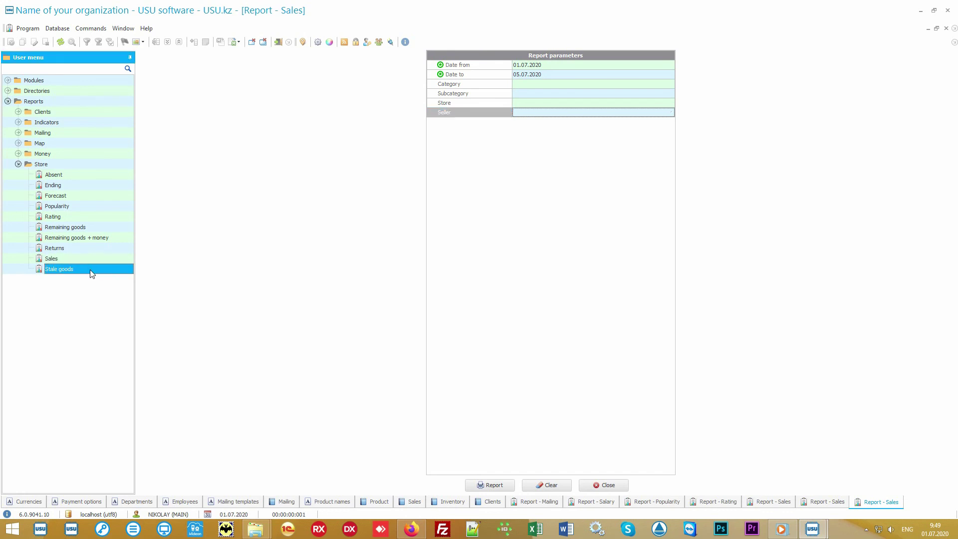
Generate the Stale goods report showing Some product 5 with 20 pcs, then select Absent
double_click(90, 270)
click(488, 485)
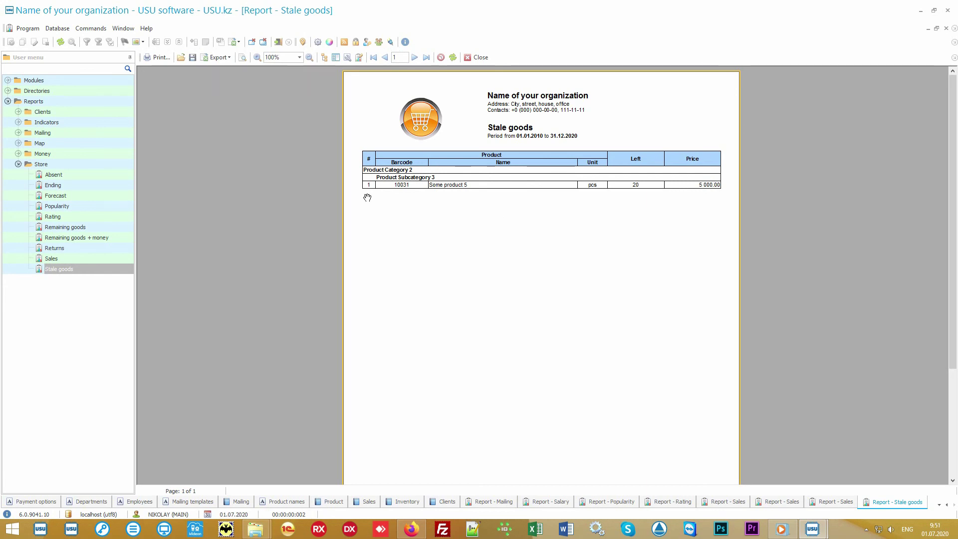
click(66, 177)
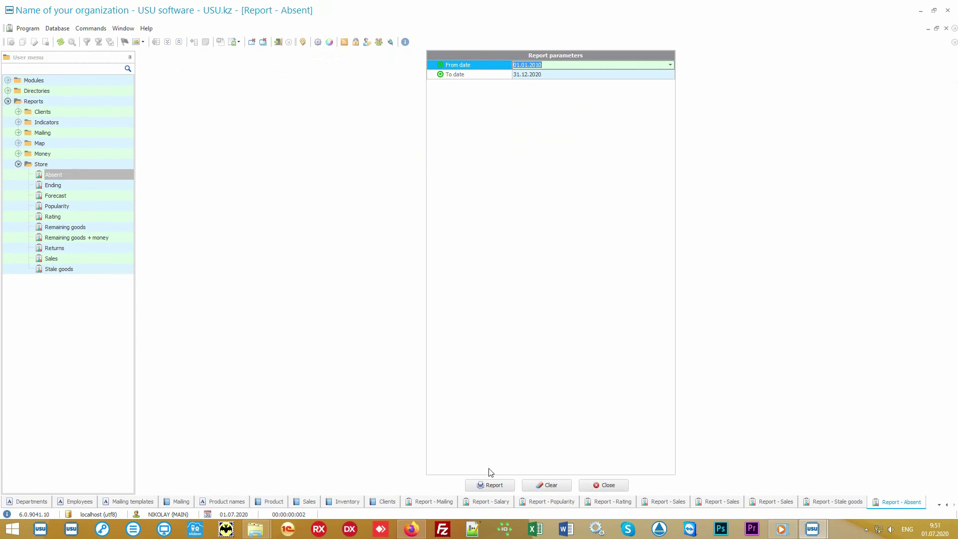
Run the Absent report (Some product 6 requested 3 times, Some product 7 once), then open Returns
click(501, 485)
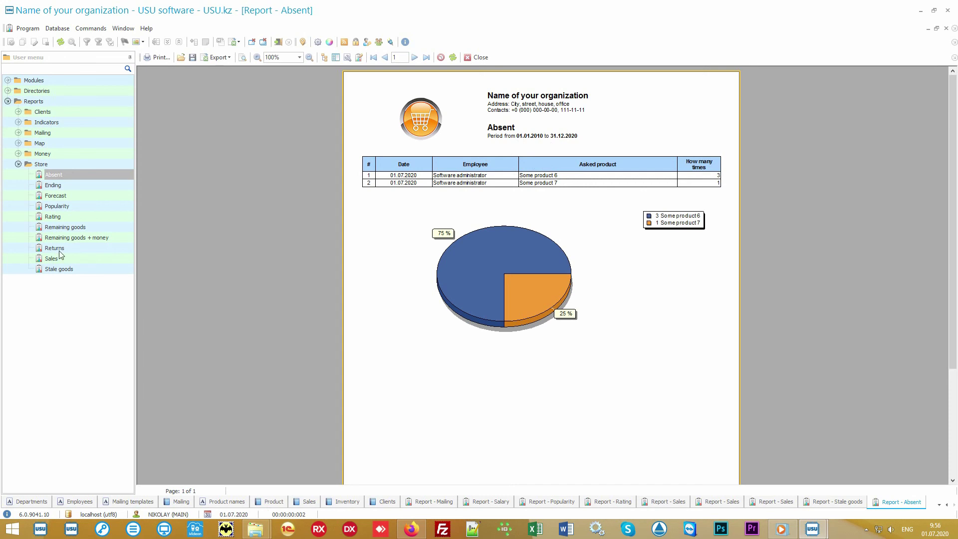
double_click(63, 248)
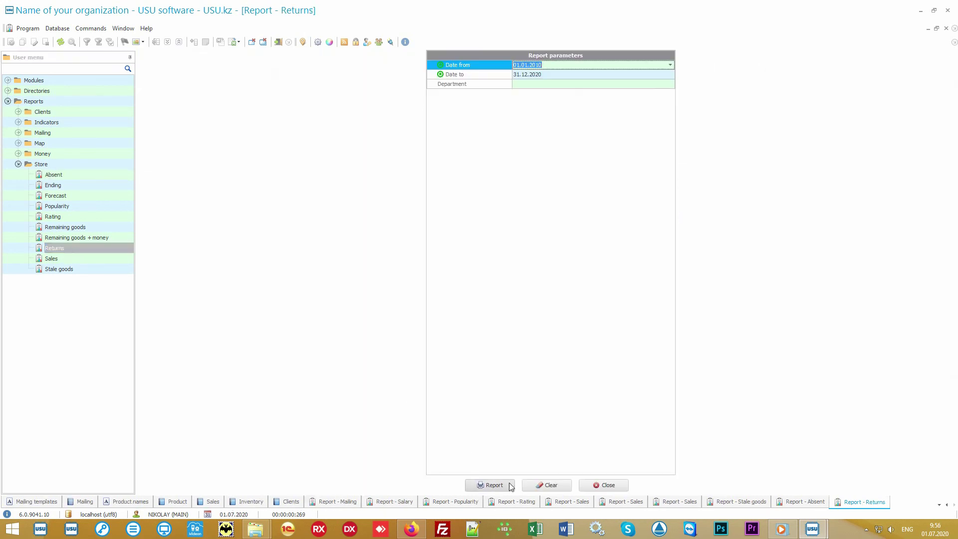
Run the Returns report showing one Some product 4 return for 1 100.00, then select Forecast
click(510, 486)
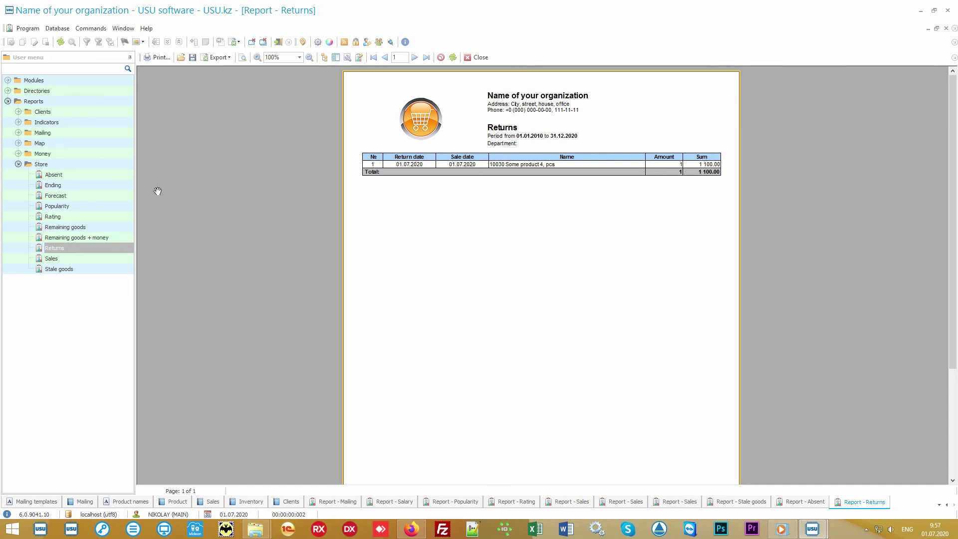
click(80, 197)
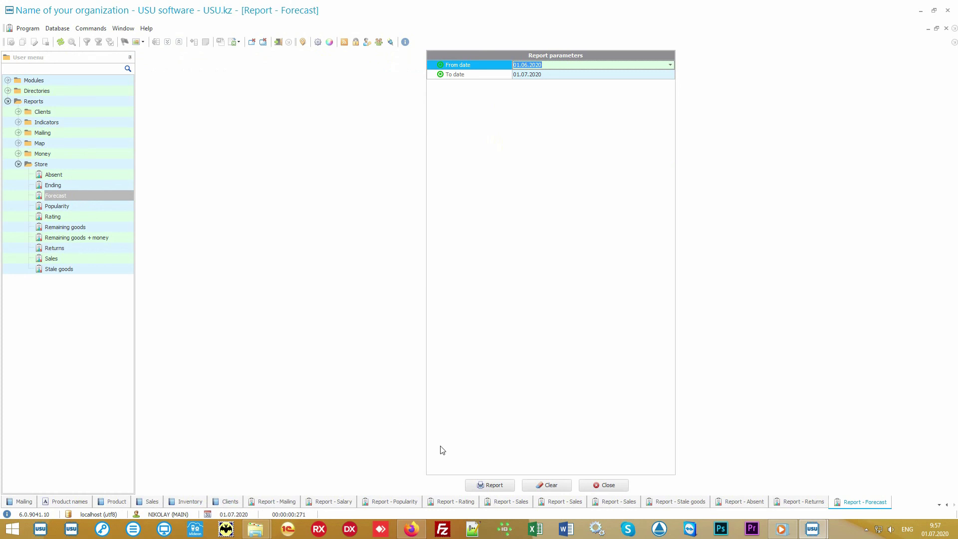
Run the Forecast report, then show the Ending report: Some product 4 short by 9 pcs
click(495, 485)
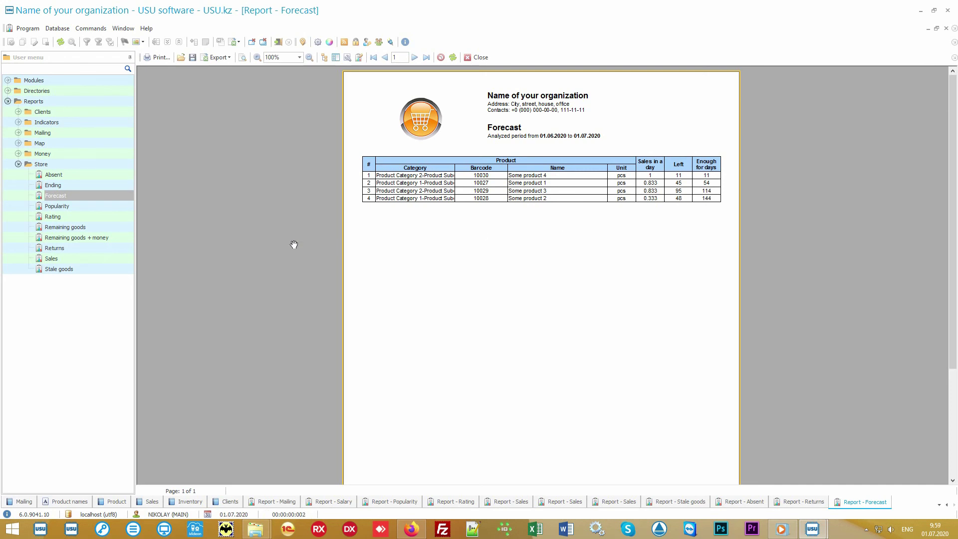
click(107, 184)
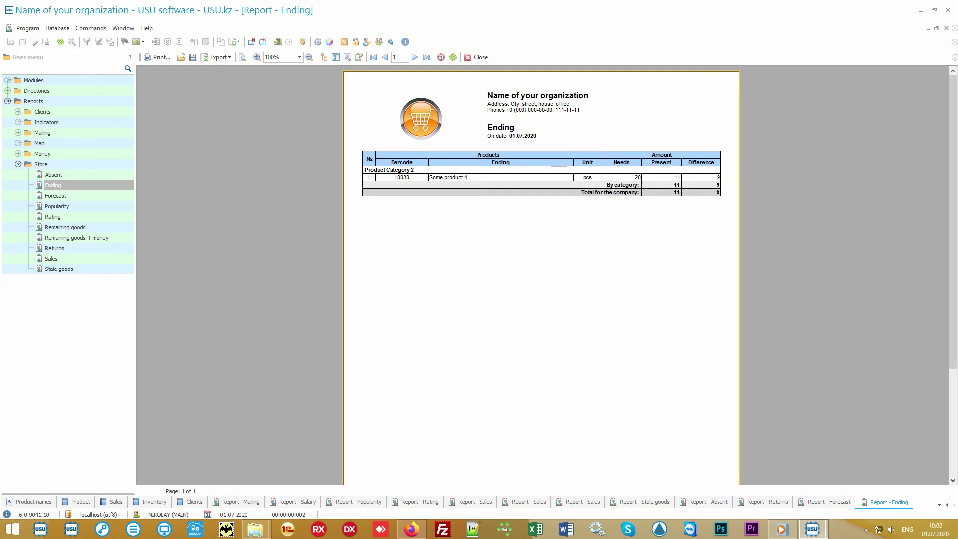
Run Remaining goods for 01.07.2020: Main store five products, 221 at first, 219 at end
click(96, 229)
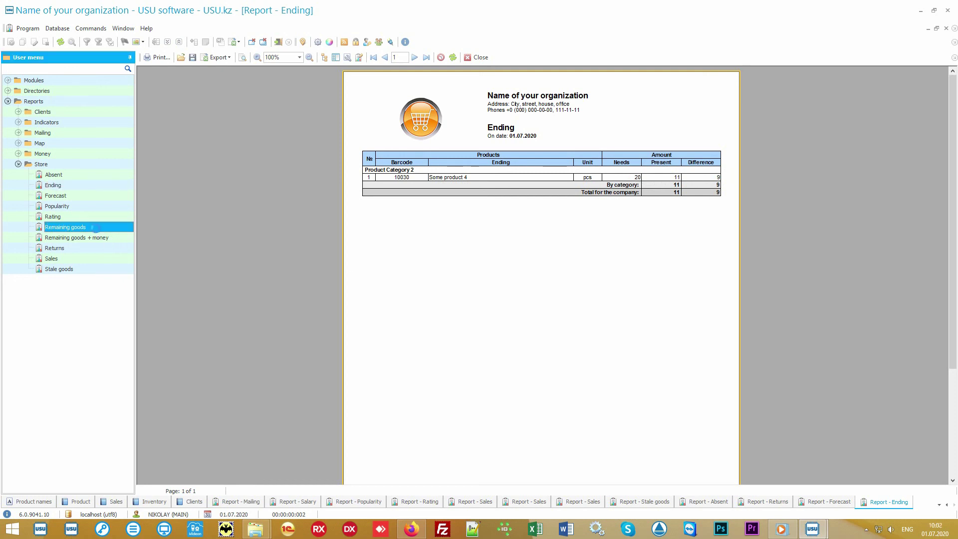
click(500, 484)
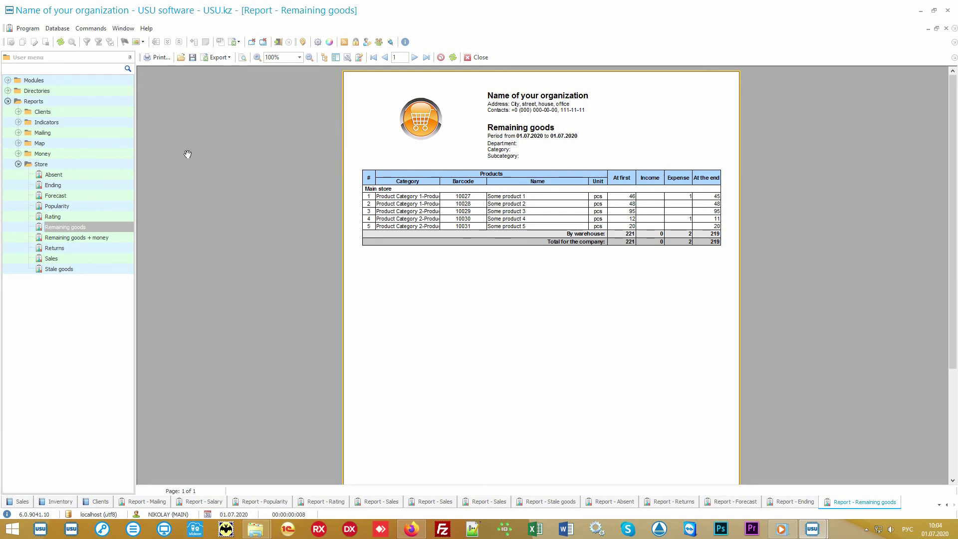
Expand Reports > Money, collapse the Store reports folder, and expand the Directories section
click(95, 155)
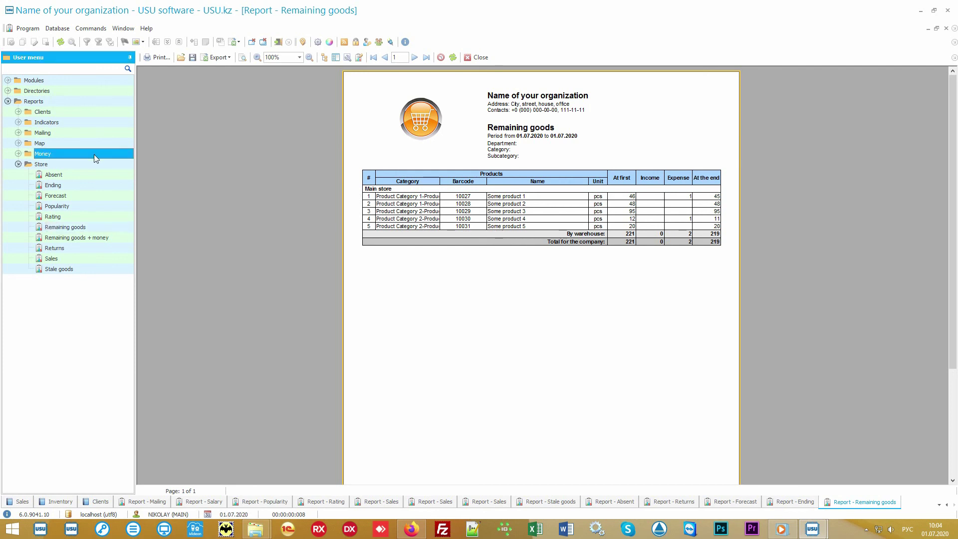
click(93, 154)
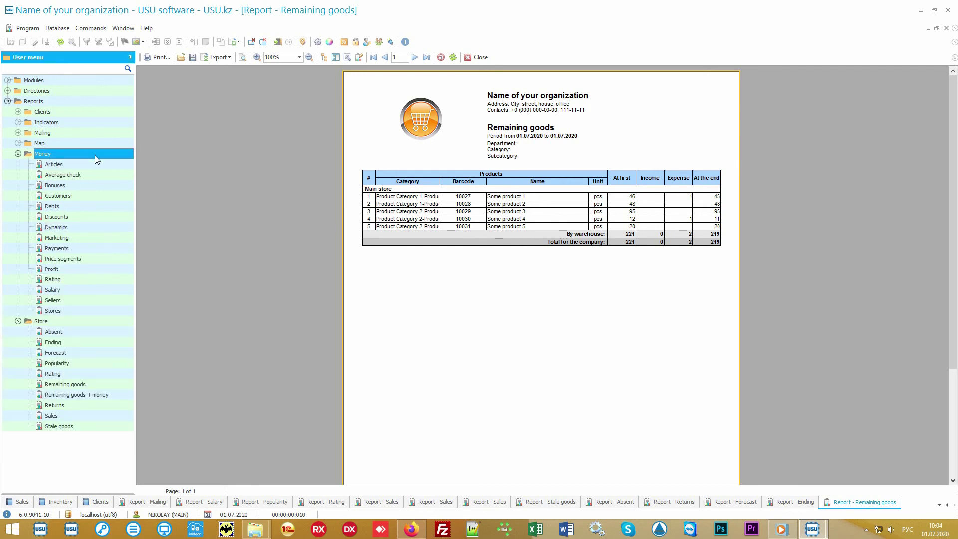
click(32, 324)
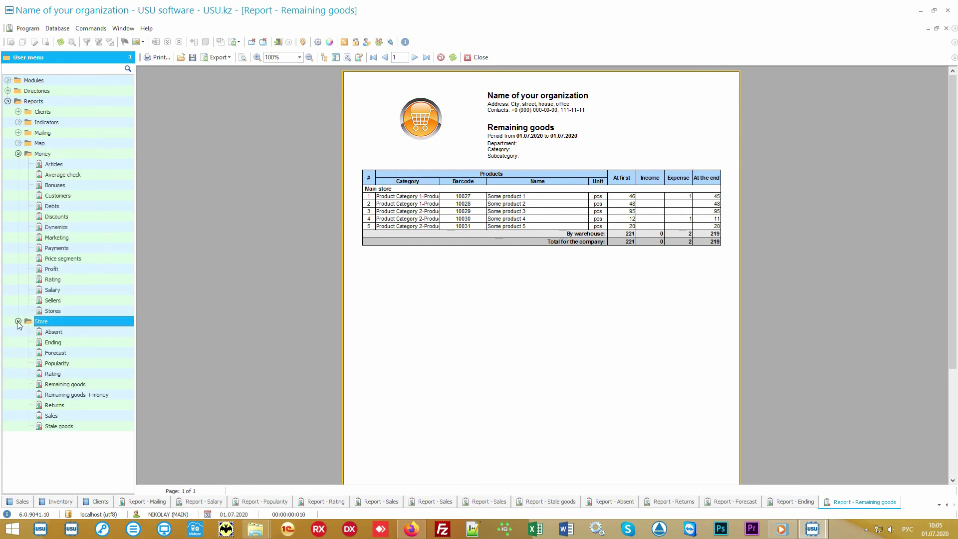
click(33, 323)
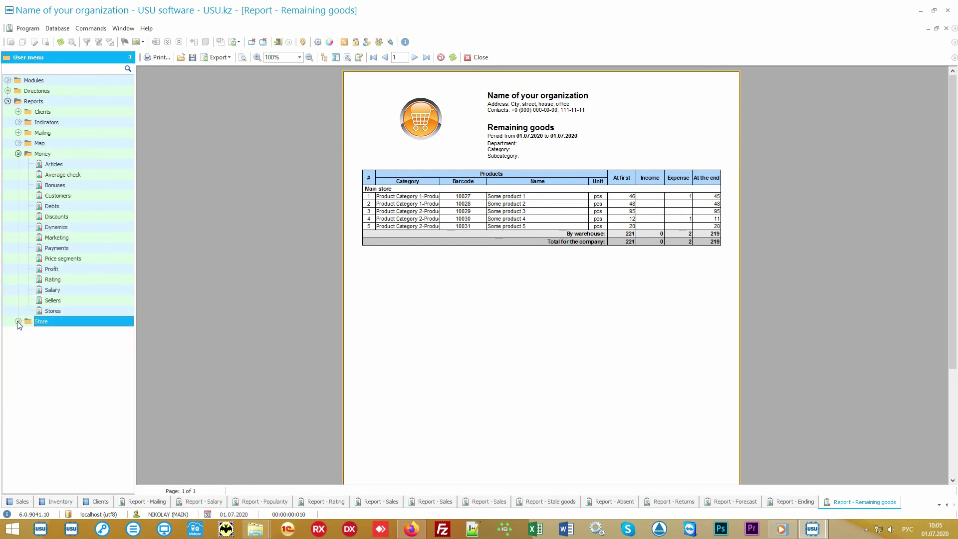
click(74, 156)
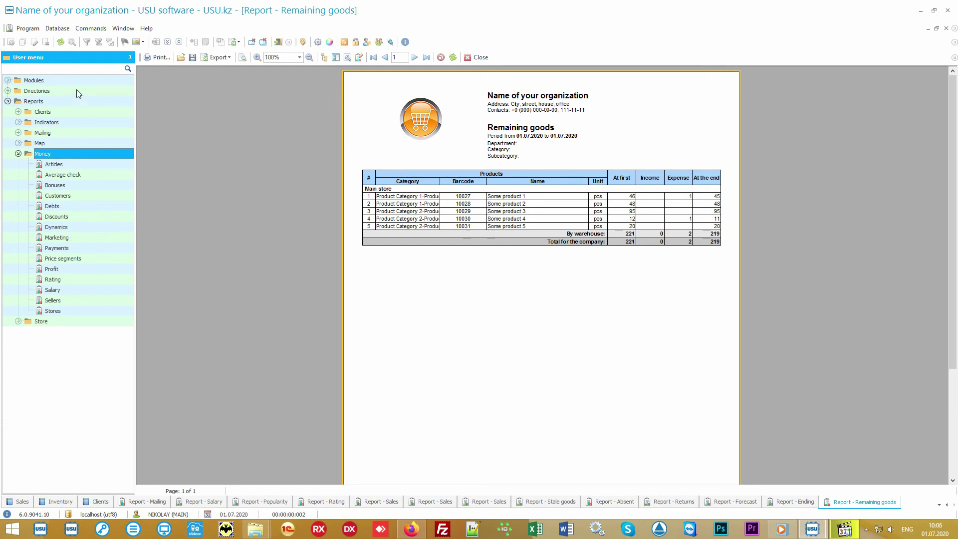
click(76, 90)
Open the Financial items directory, then run the Articles report: expenses 74 000.00, income 11 150.00
click(67, 132)
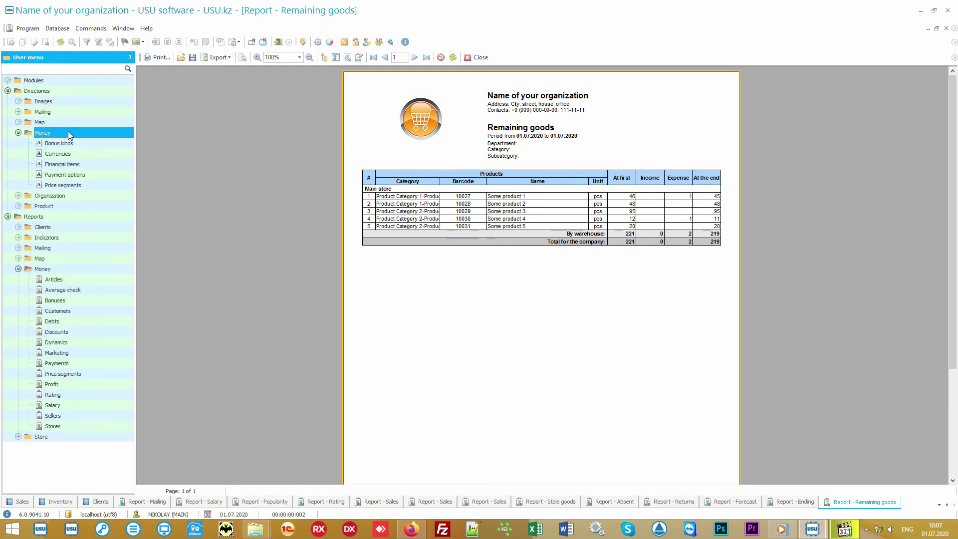
click(94, 164)
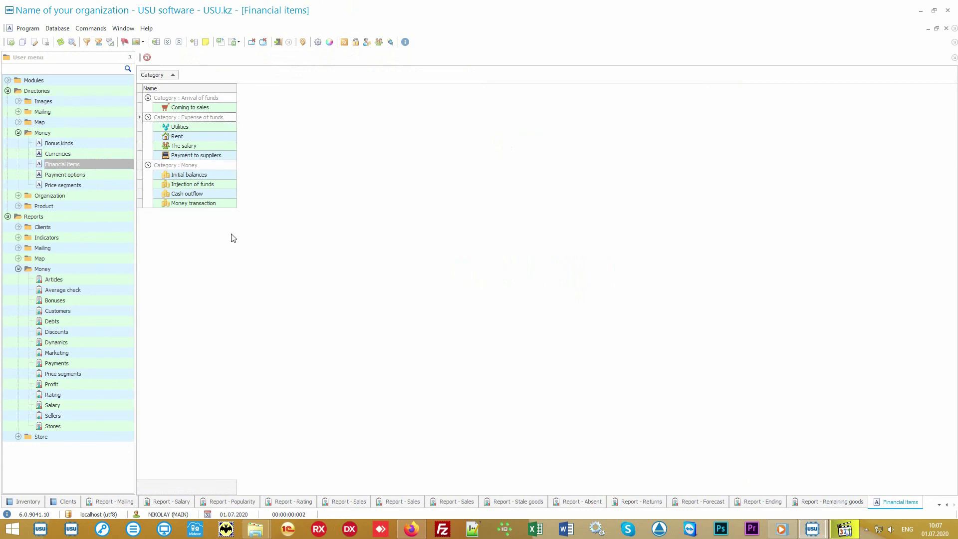
click(90, 279)
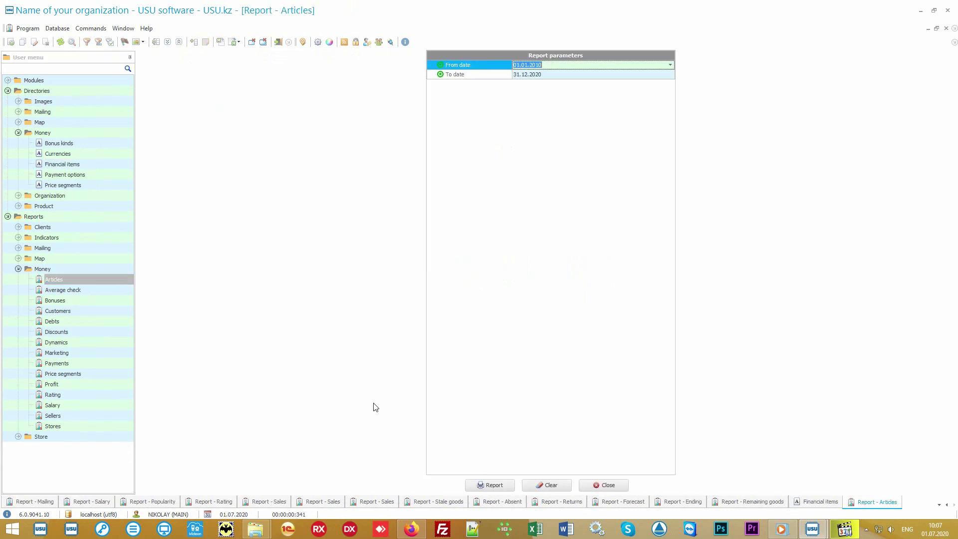
click(483, 484)
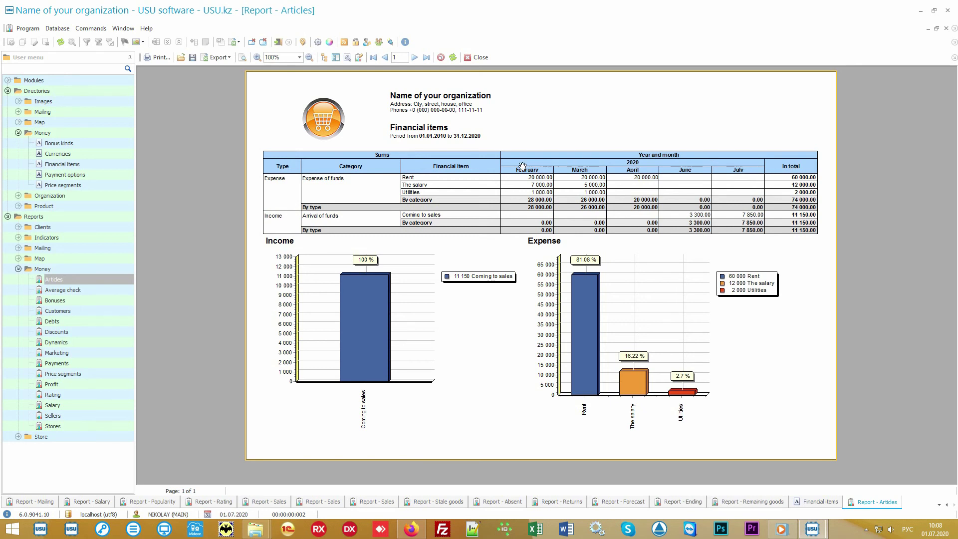
mouse_move(715, 256)
Run the Average check report: 7 sales totalling 11 150.00, averaging 796.43 per check
click(88, 288)
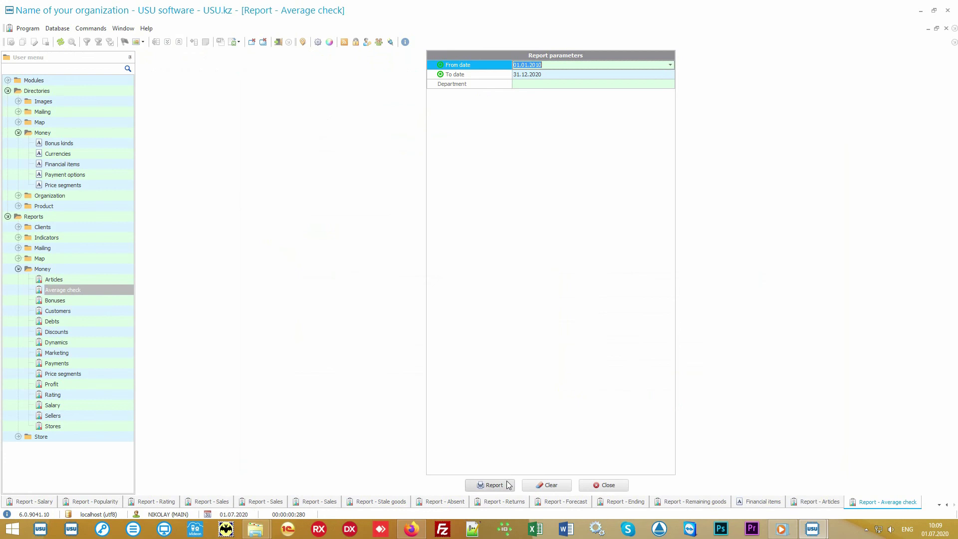
click(508, 484)
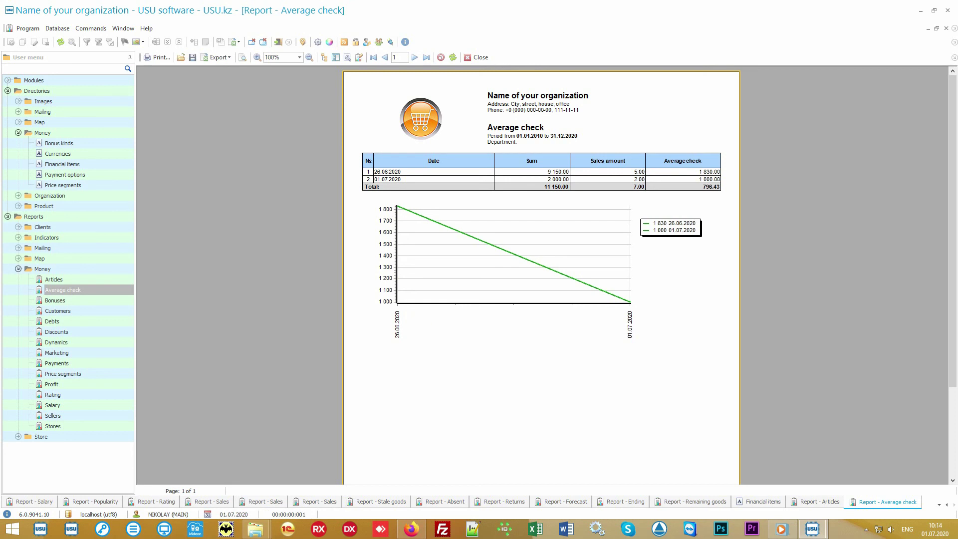
Run the Price segments report: 8 sales totalling 13 750.00, 65.09% in the 2000–5000 band
click(103, 373)
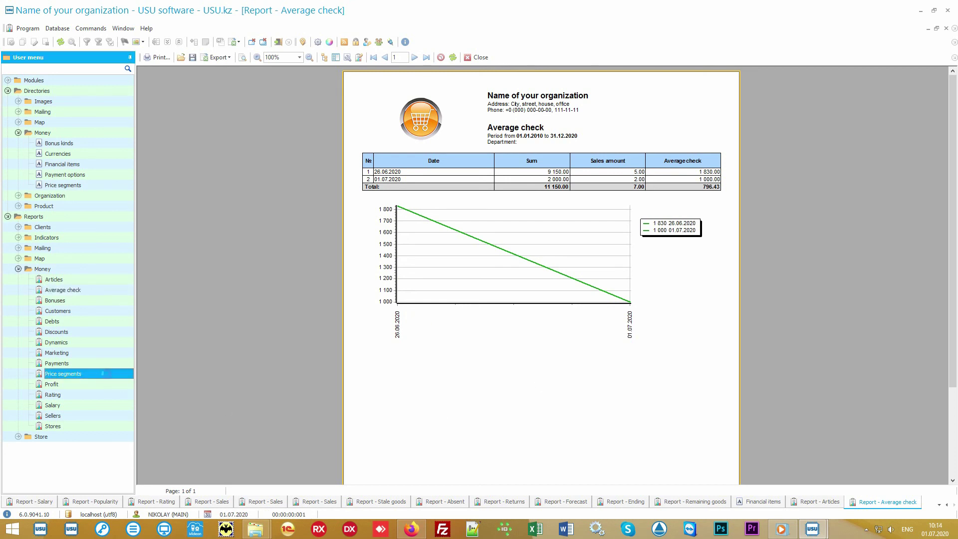
click(492, 483)
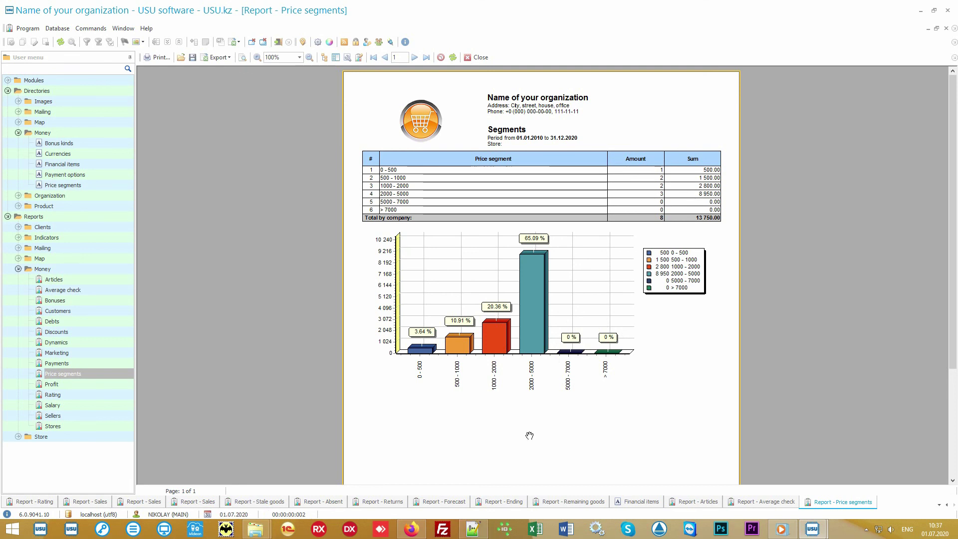
Run the Rating report totalling 10 150.00 for the 10% off price list, then select Marketing
click(89, 397)
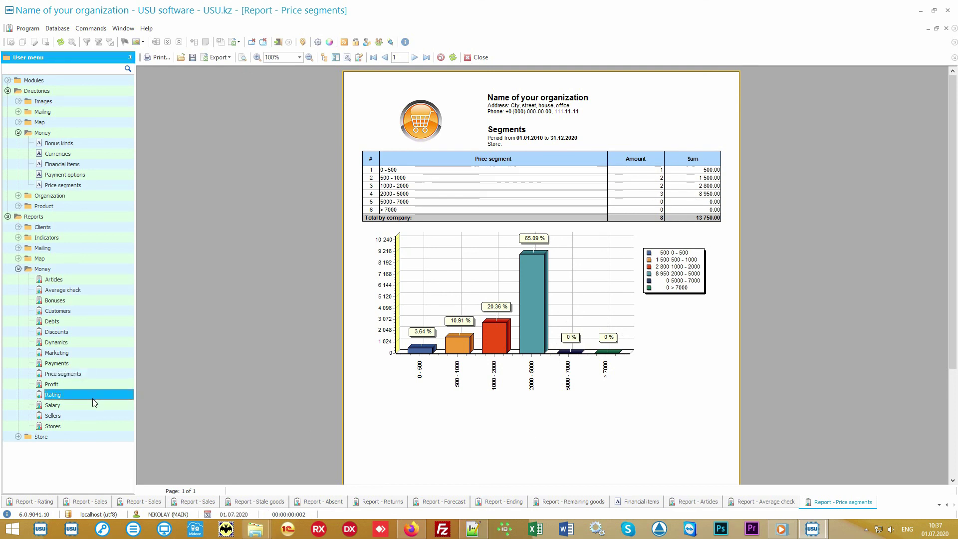
double_click(97, 397)
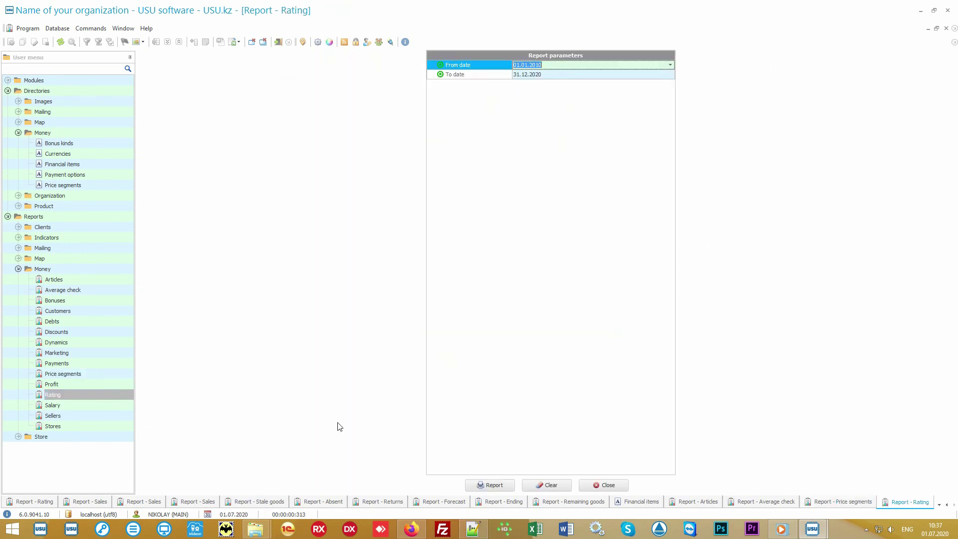
click(489, 485)
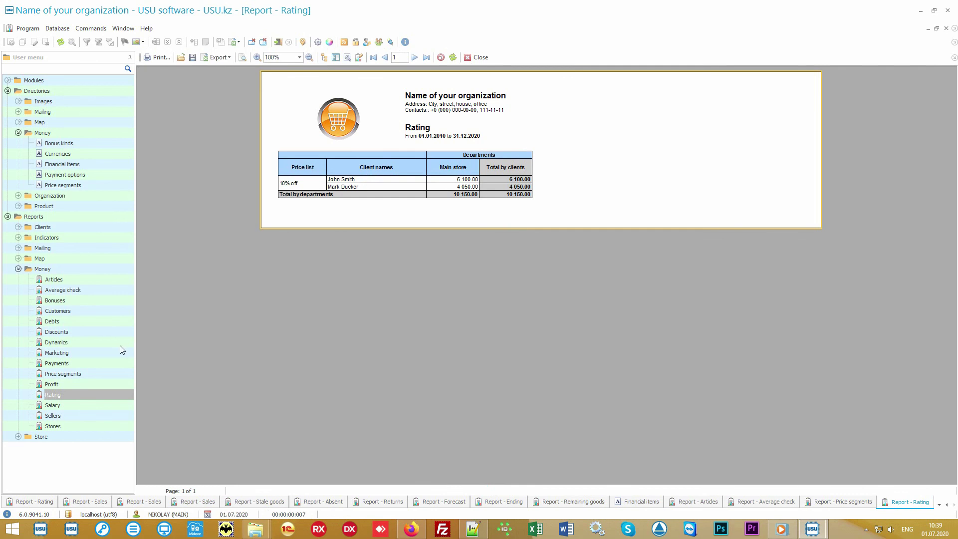
click(95, 352)
Run the Marketing, Stores and Sellers reports (each of the last two totalling 12 250.00), then select Salary
click(474, 485)
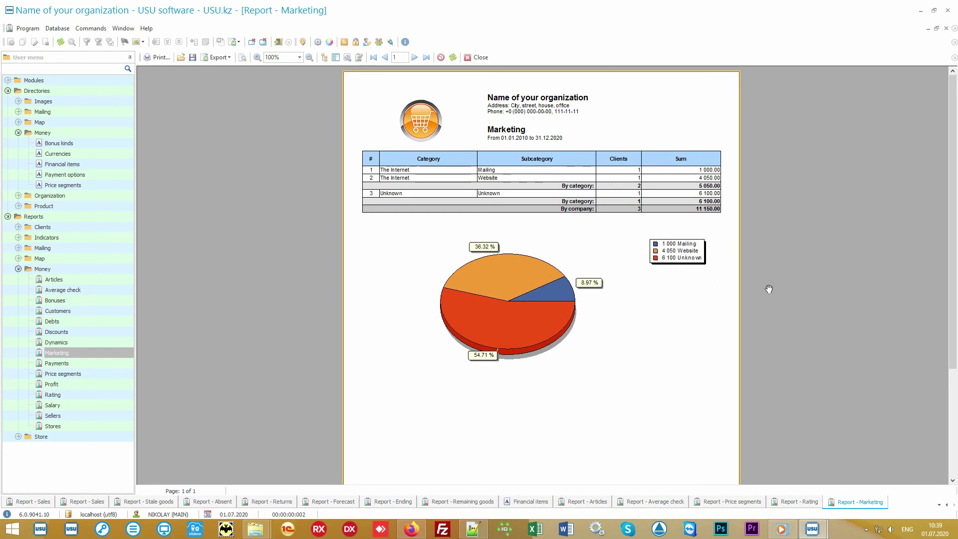
click(97, 425)
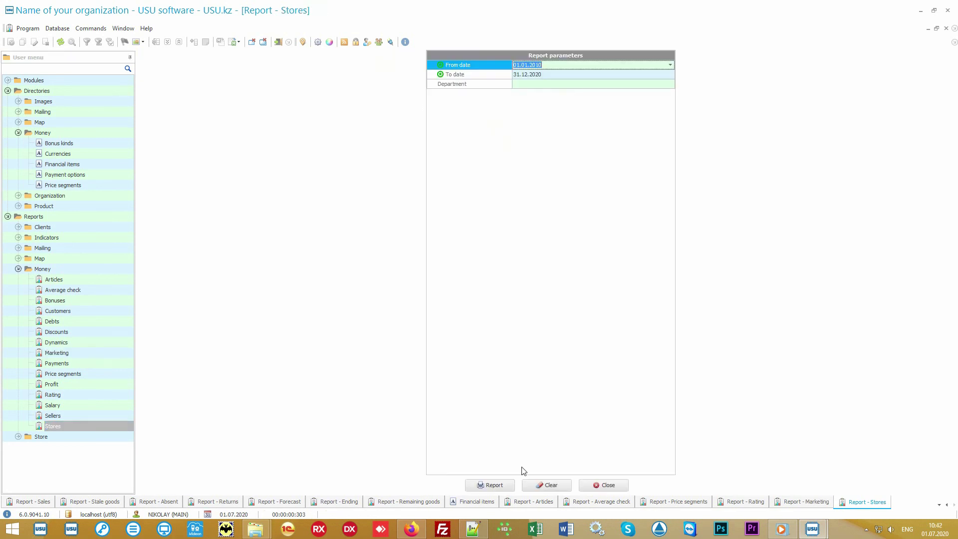
click(491, 485)
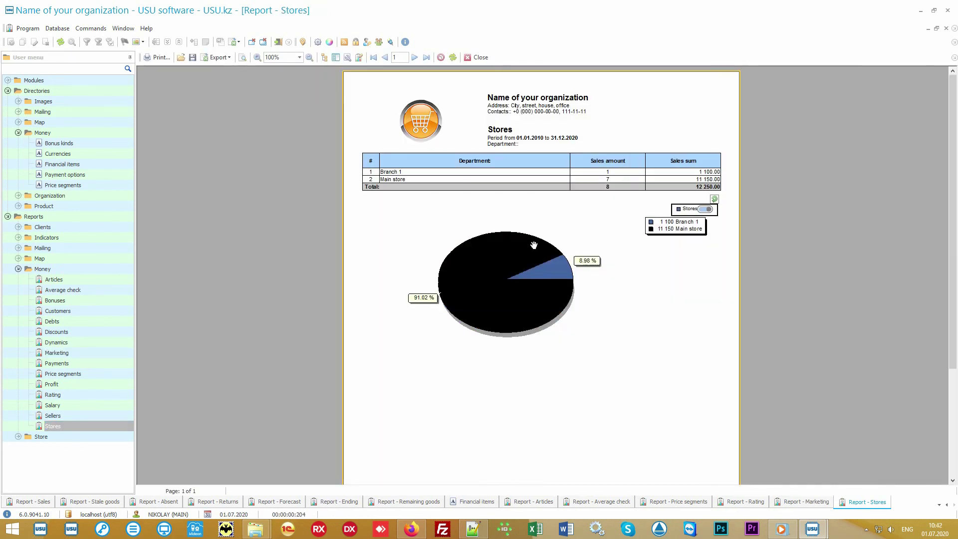
click(89, 417)
click(488, 485)
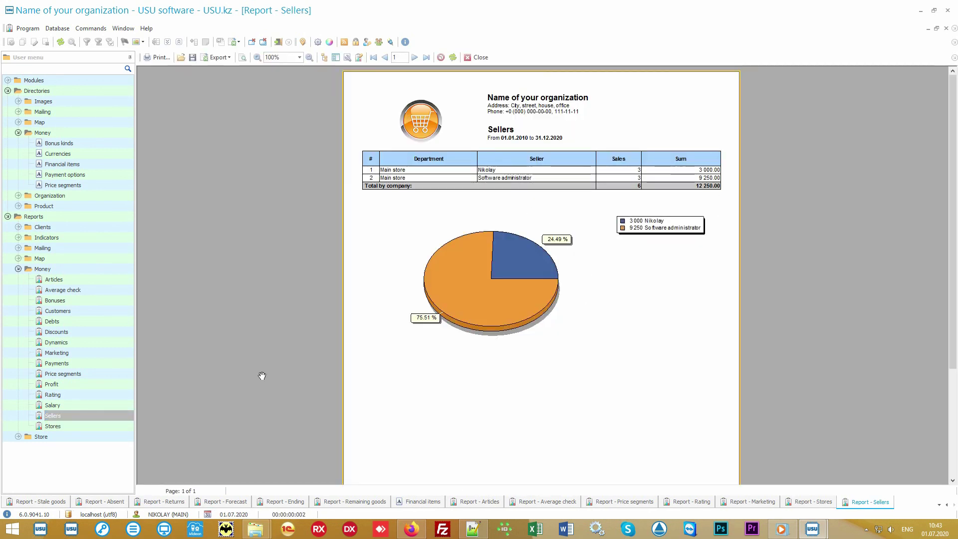
click(86, 404)
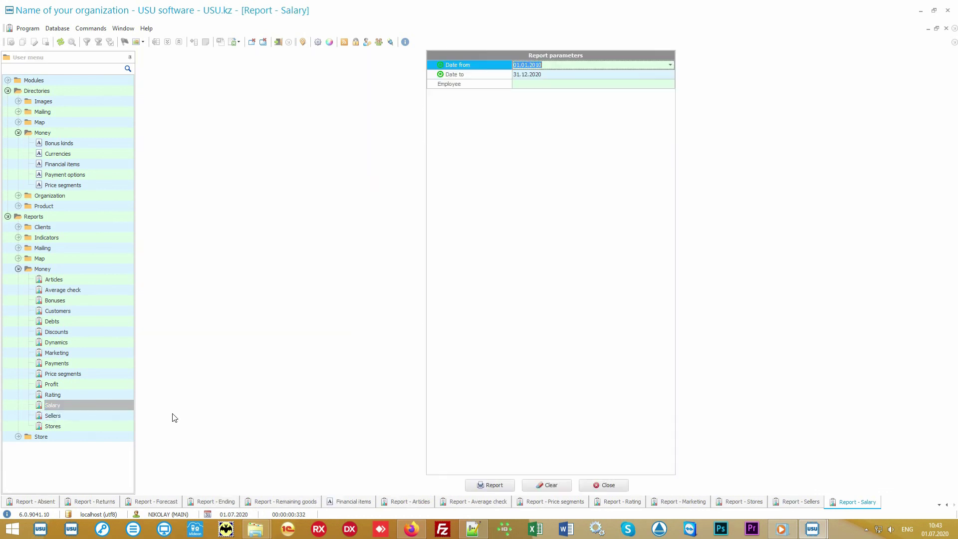
Generate the Salary report, with all accruals at 0.00, then bring up the Discounts report's parameters
click(488, 485)
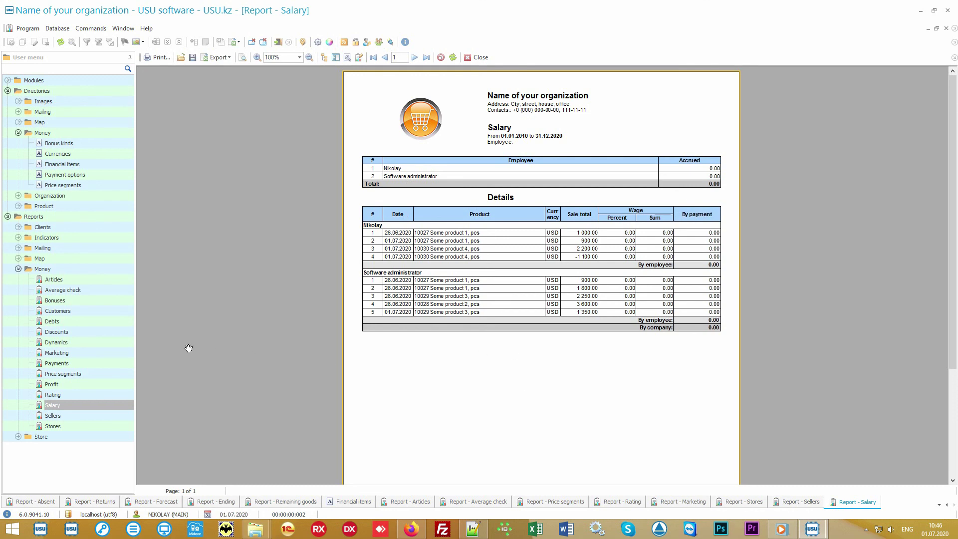
click(111, 332)
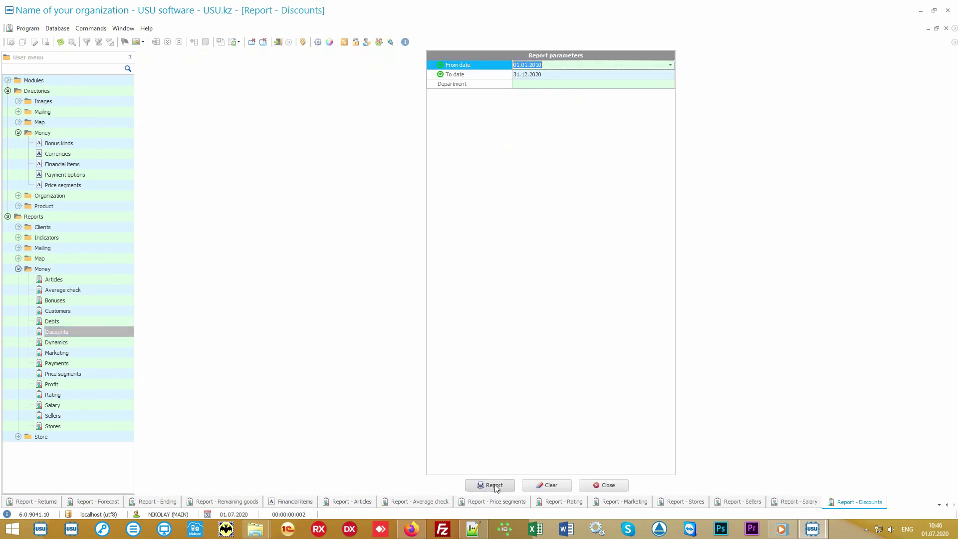
Generate the Discounts report: Cause 1 at 675.00 and Cause 2 at 200.00, totalling 875.00
click(491, 484)
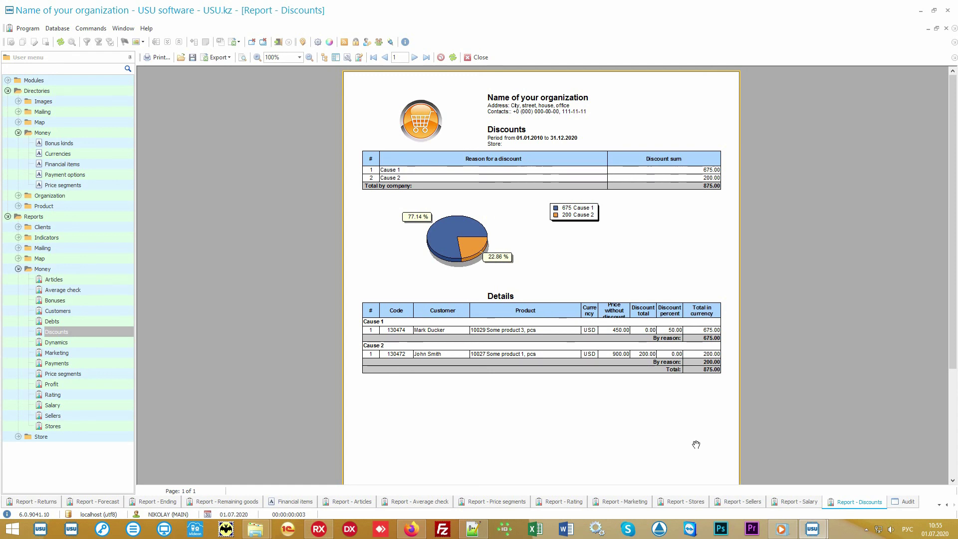
Switch to the Audit log at the bottom of USU software
click(907, 502)
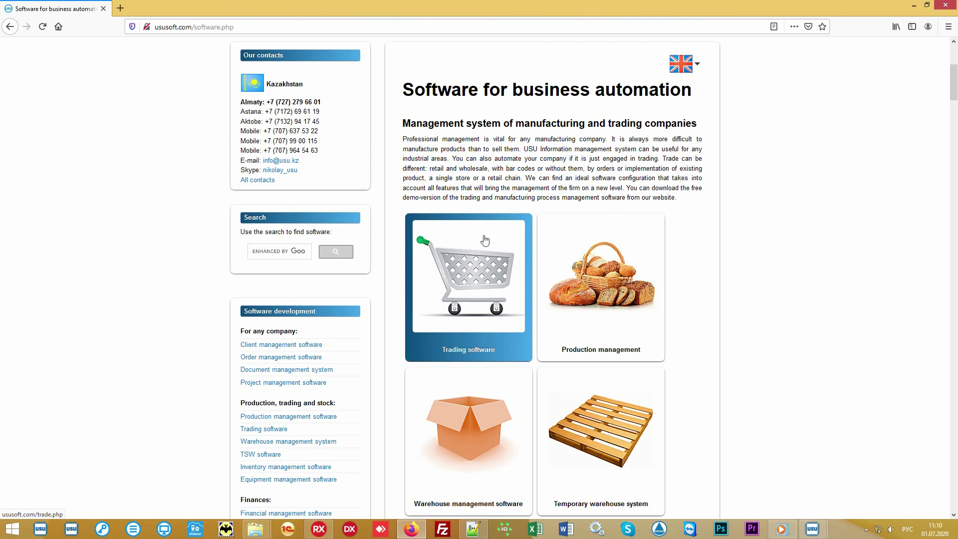
Go to the ususoft.com Software price page and scroll down to the price calculator
scroll(483, 240, up, 5)
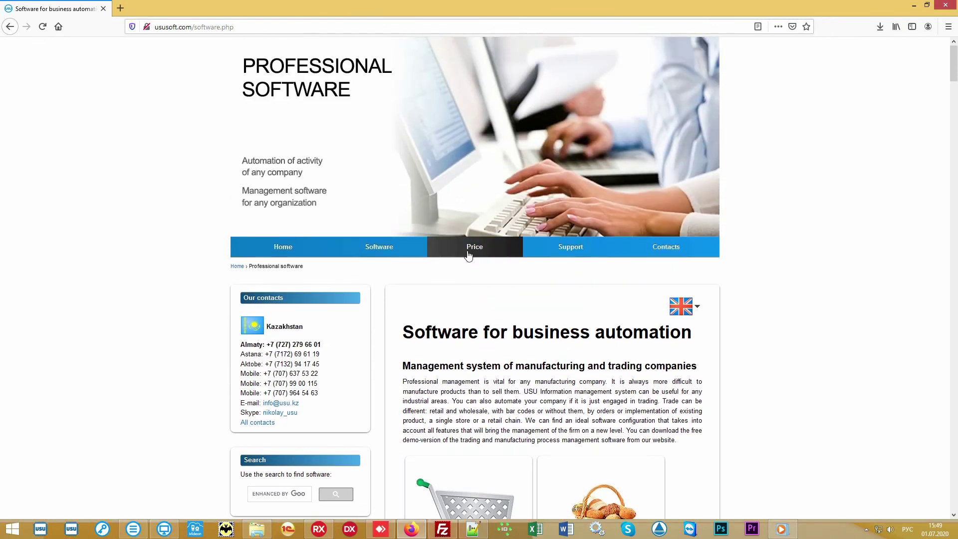
click(468, 253)
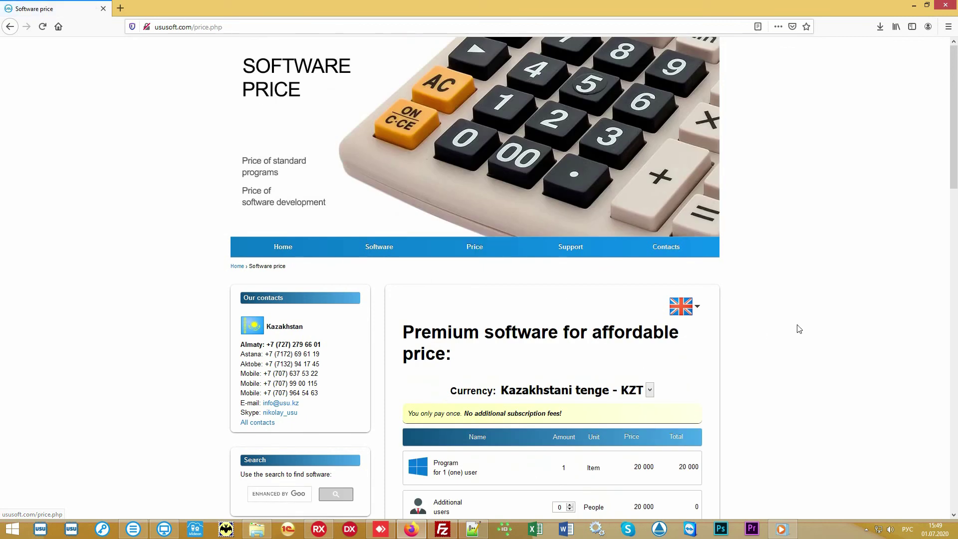
scroll(797, 327, down, 5)
scroll(789, 320, down, 1)
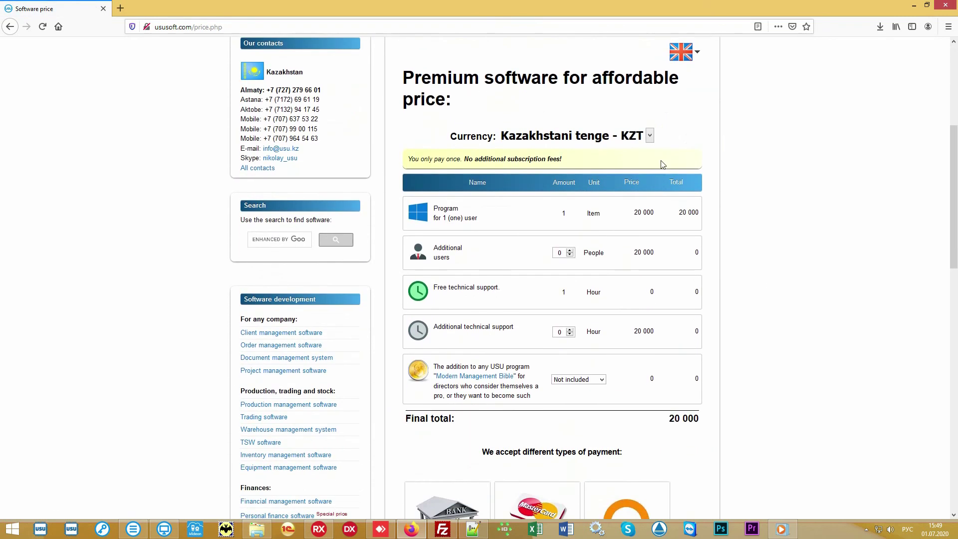
Switch the price currency to 'US dollar - USD' so the final total reads 60
click(650, 135)
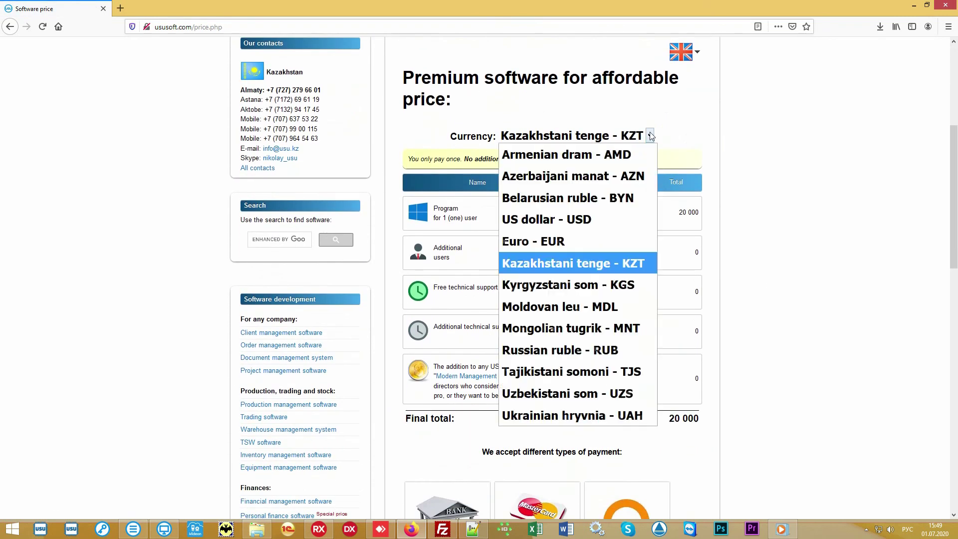
click(586, 225)
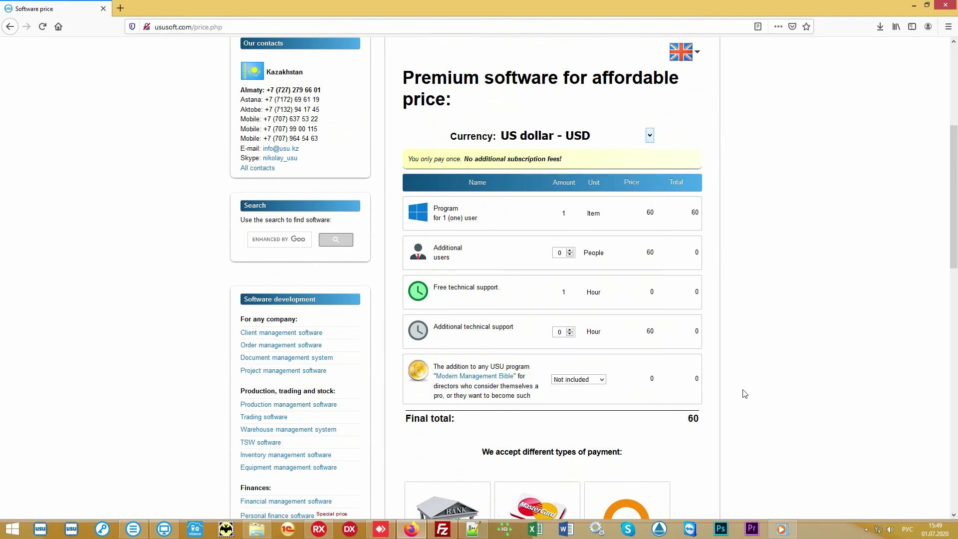
drag(683, 421, 704, 424)
click(665, 423)
scroll(815, 262, down, 1)
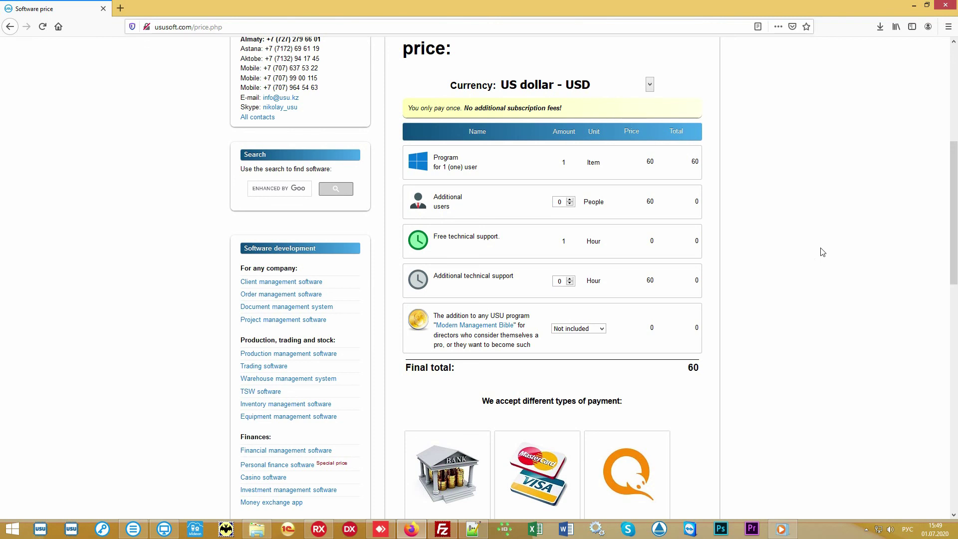
scroll(822, 252, up, 6)
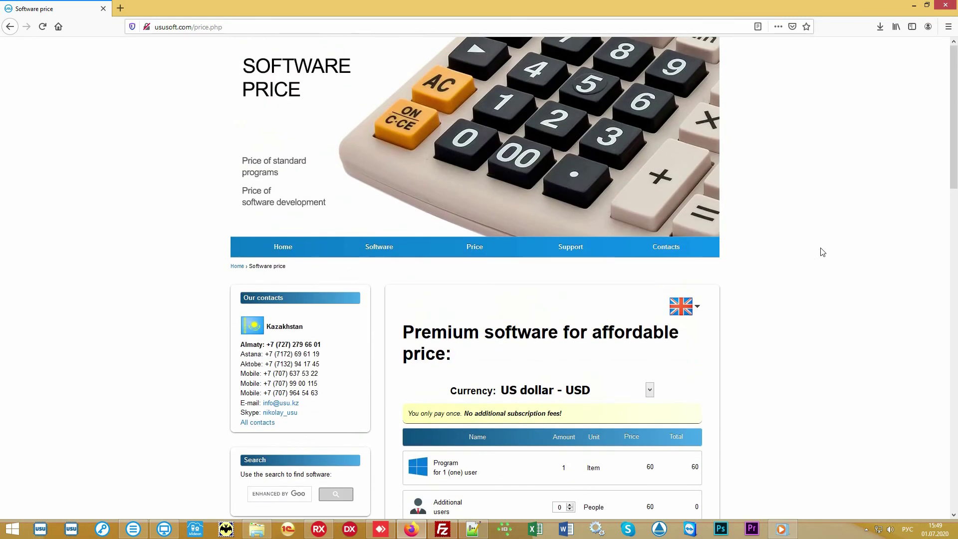
Open the ususoft.com Contact details page and browse the country contacts, including Kazakhstan
click(674, 246)
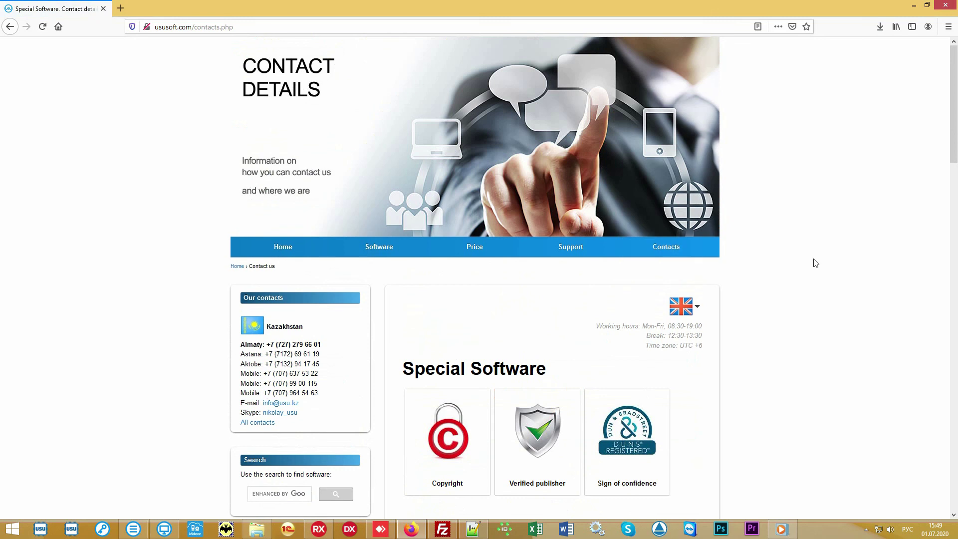
scroll(815, 263, down, 8)
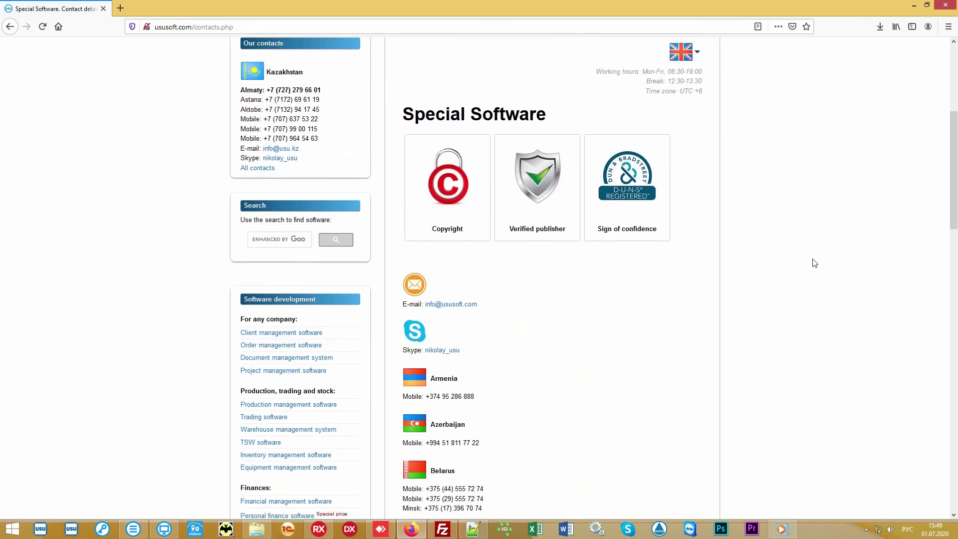
scroll(812, 263, down, 5)
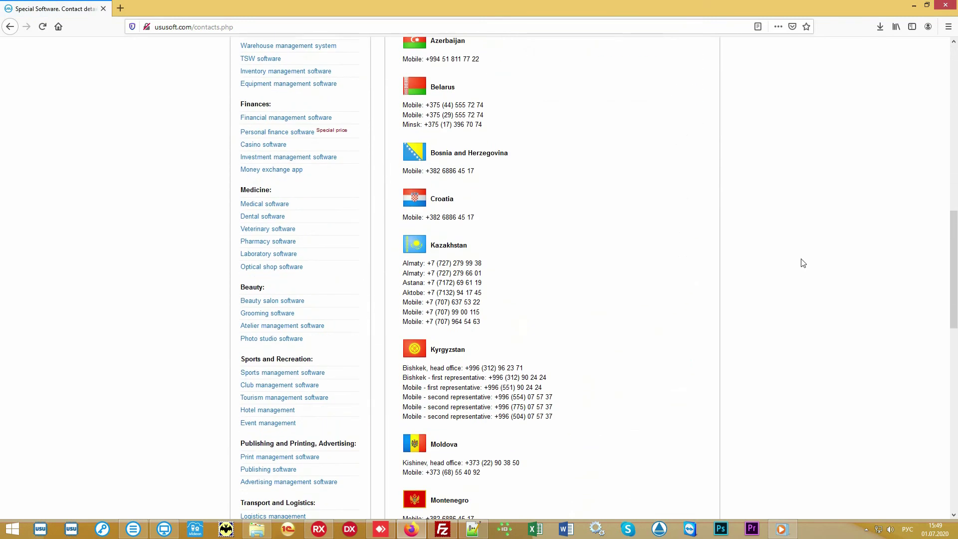
scroll(803, 262, down, 5)
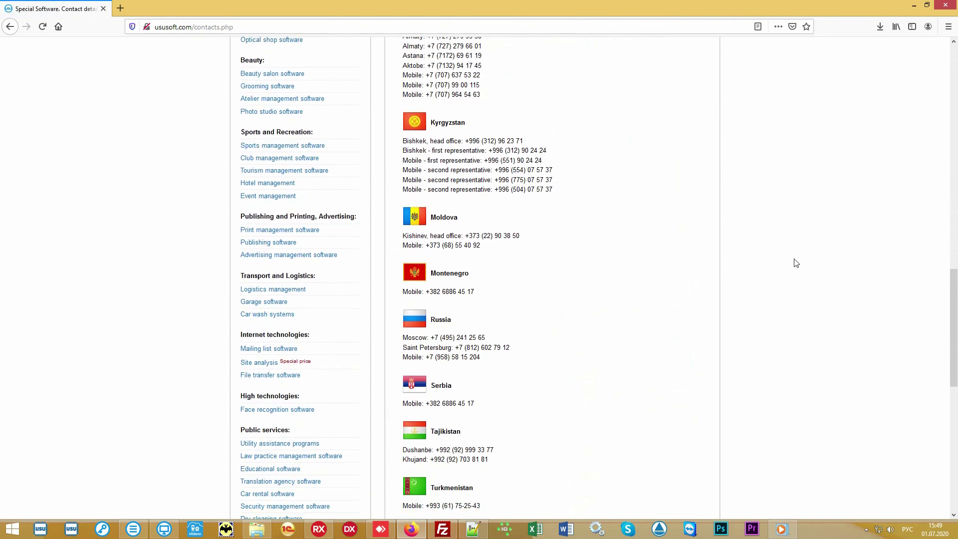
scroll(792, 262, down, 4)
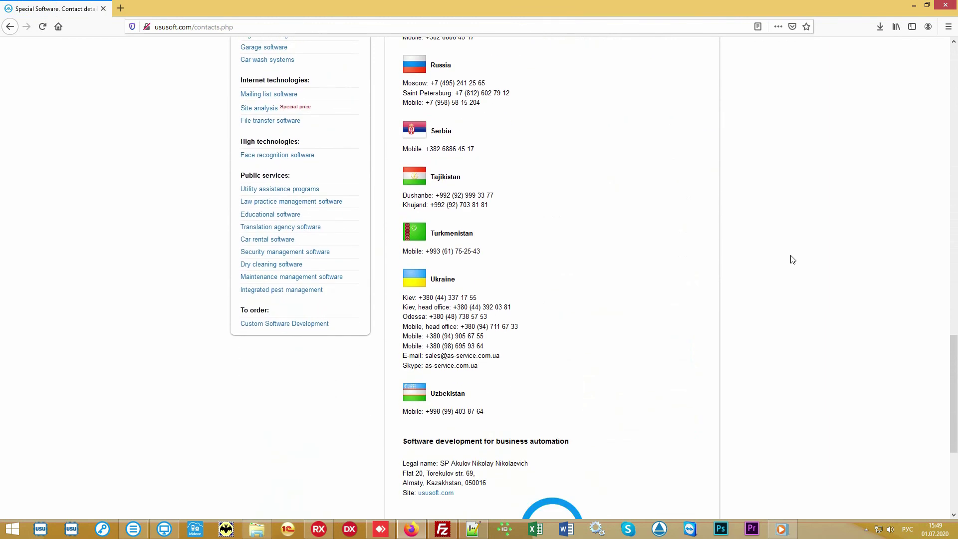
scroll(792, 259, up, 11)
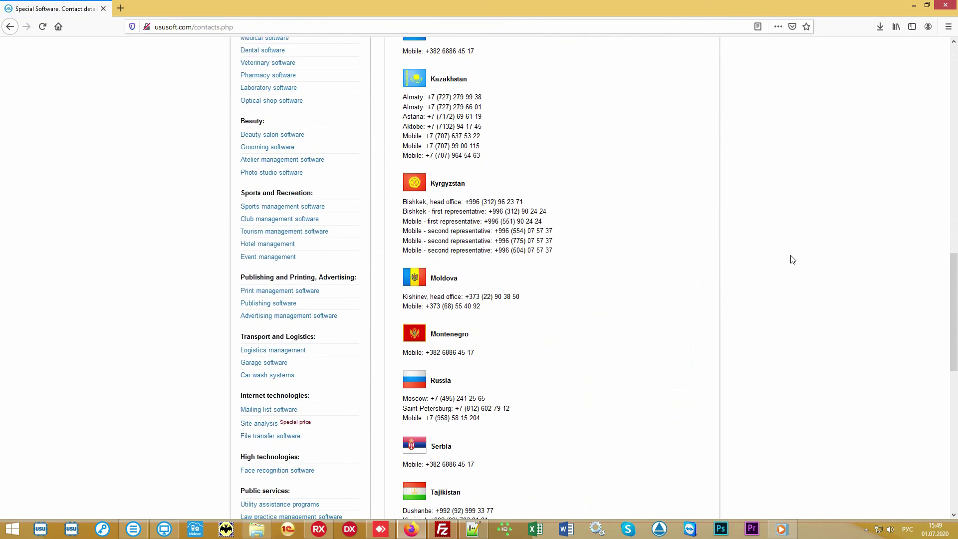
scroll(792, 260, up, 10)
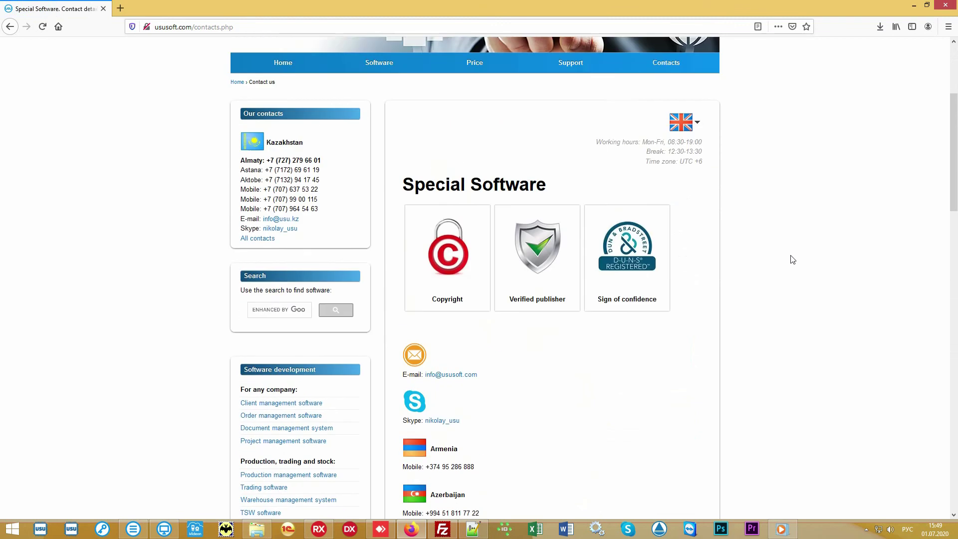
scroll(793, 259, up, 2)
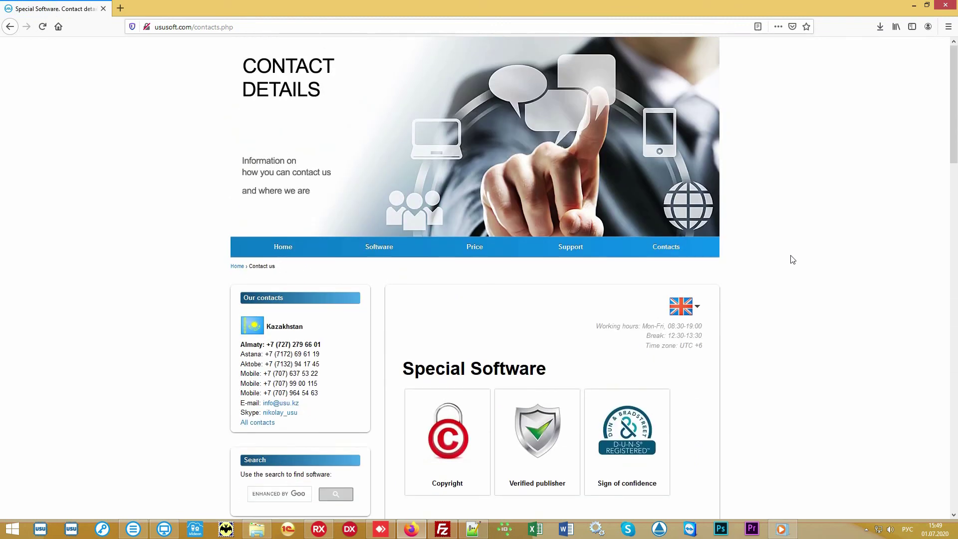